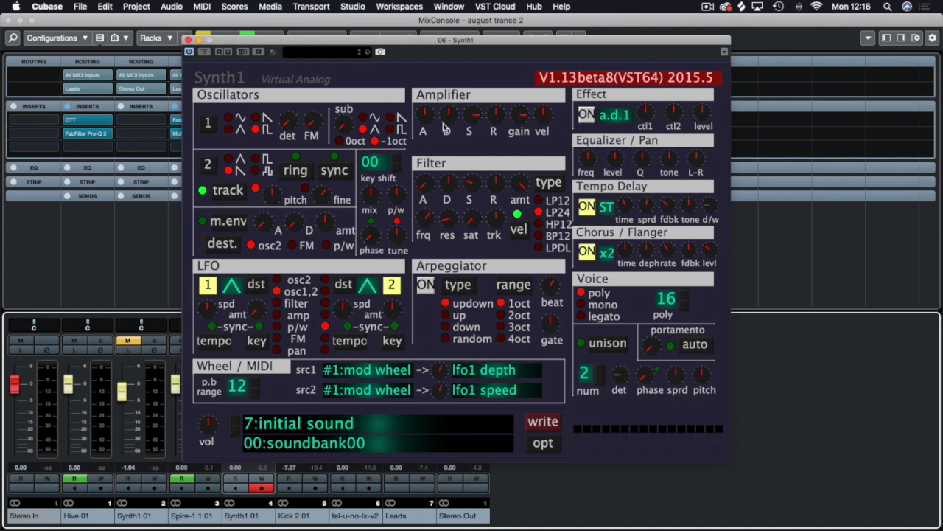
# Set the amplifier attack to 0, switch off the tempo delay and chorus/flanger, and adjust the oscillator mix
pyautogui.moveTo(442, 116); pyautogui.dragTo(434, 253)
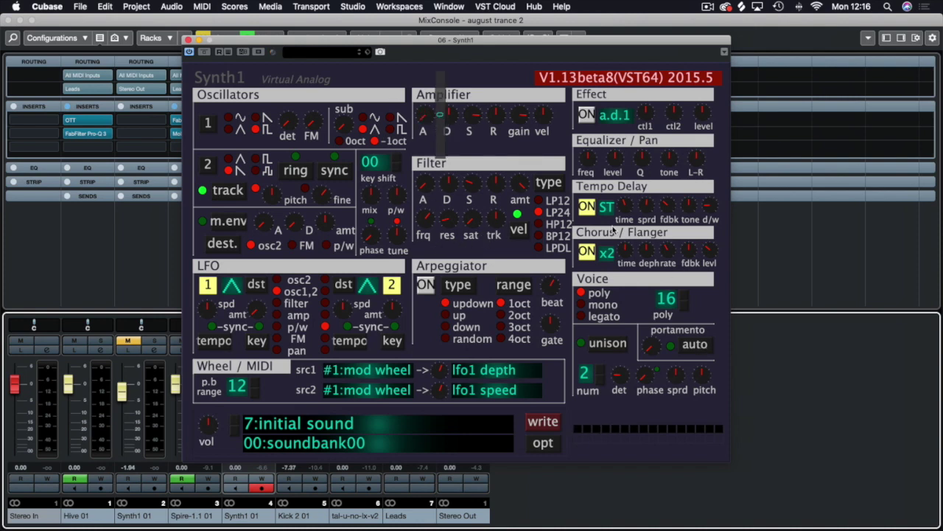
pyautogui.click(589, 209)
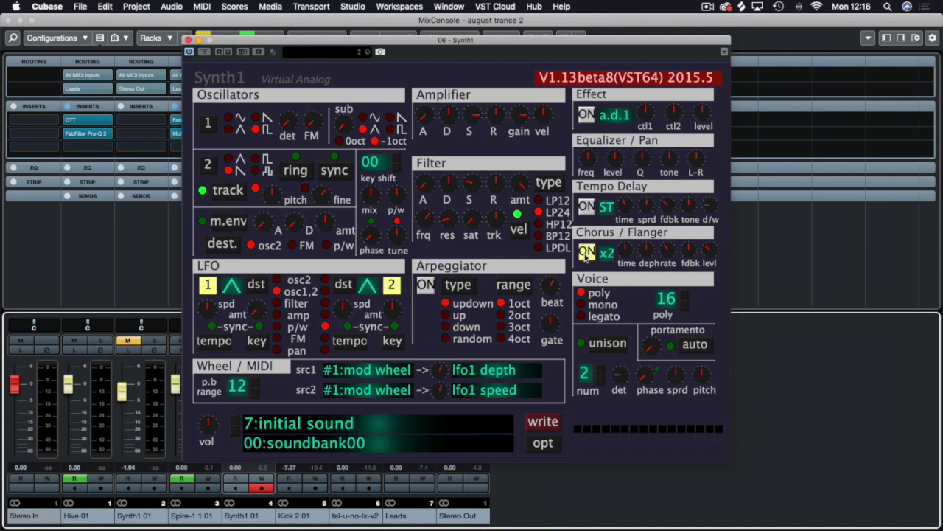
pyautogui.click(586, 253)
pyautogui.click(370, 197)
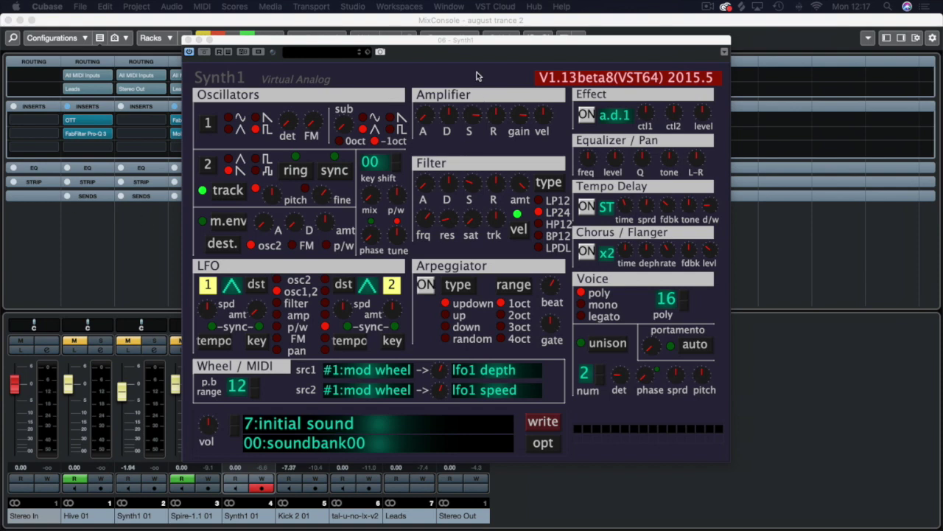
# Set oscillator 1 to a sawtooth wave and lower the synth's master volume
pyautogui.moveTo(469, 41); pyautogui.dragTo(452, 55)
pyautogui.click(242, 131)
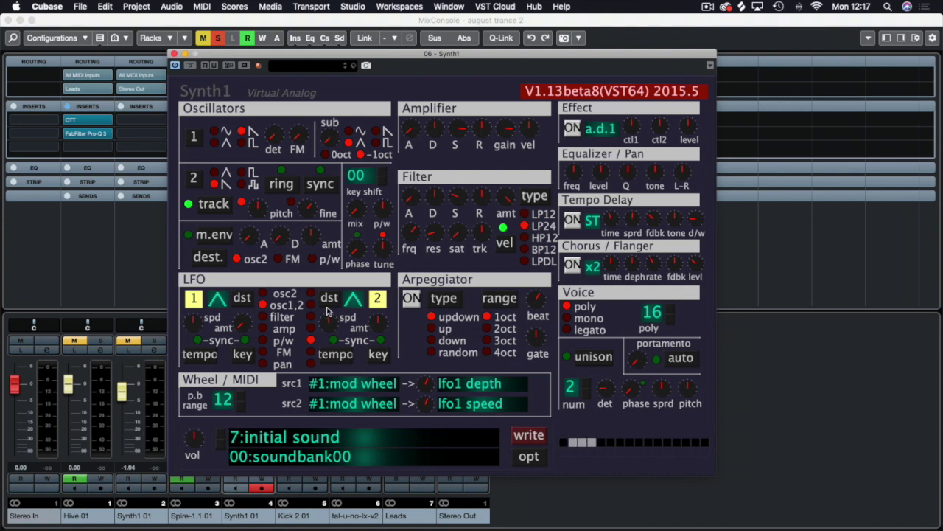
pyautogui.moveTo(191, 455)
pyautogui.mouseDown()
pyautogui.moveTo(206, 440)
pyautogui.moveTo(210, 455)
pyautogui.mouseUp()
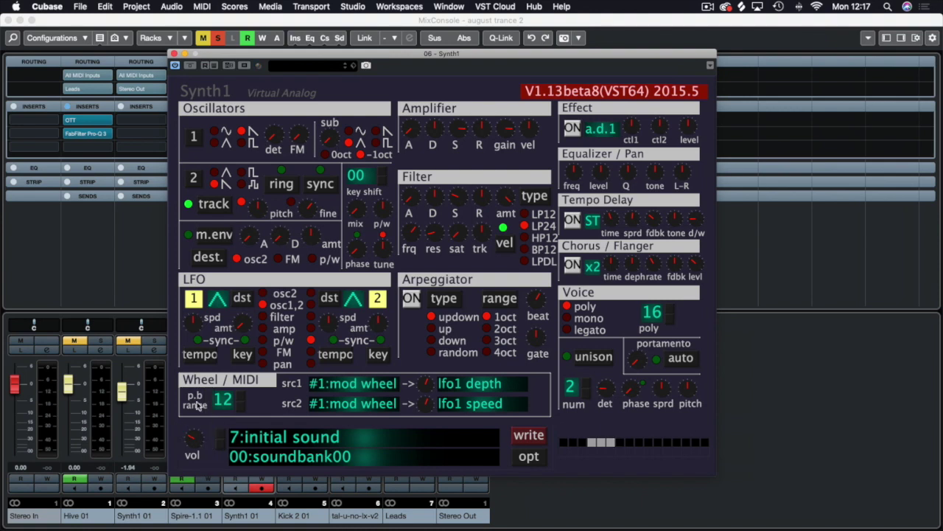
# Lower the amplifier envelope's sustain and release, and adjust the filter's cutoff frequency and envelope
pyautogui.click(455, 130)
pyautogui.moveTo(455, 130); pyautogui.dragTo(404, 235)
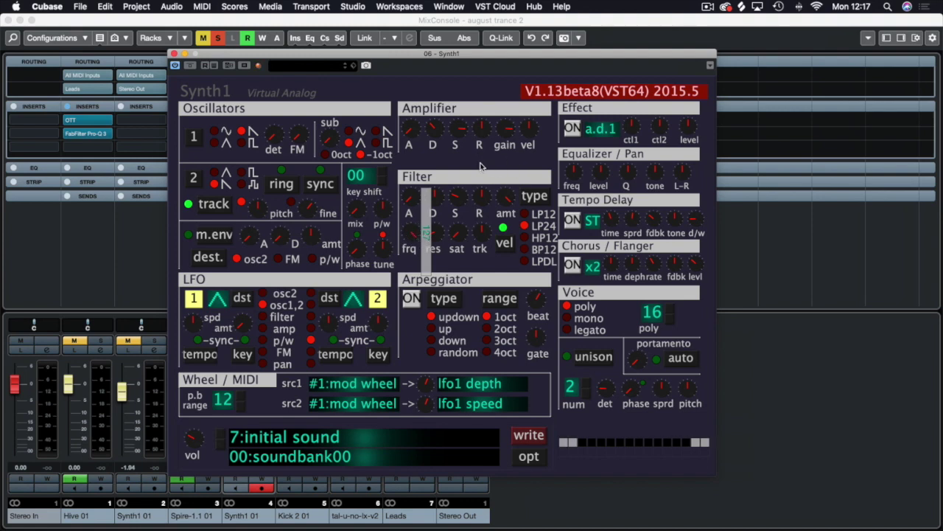
pyautogui.moveTo(450, 132); pyautogui.dragTo(494, 164)
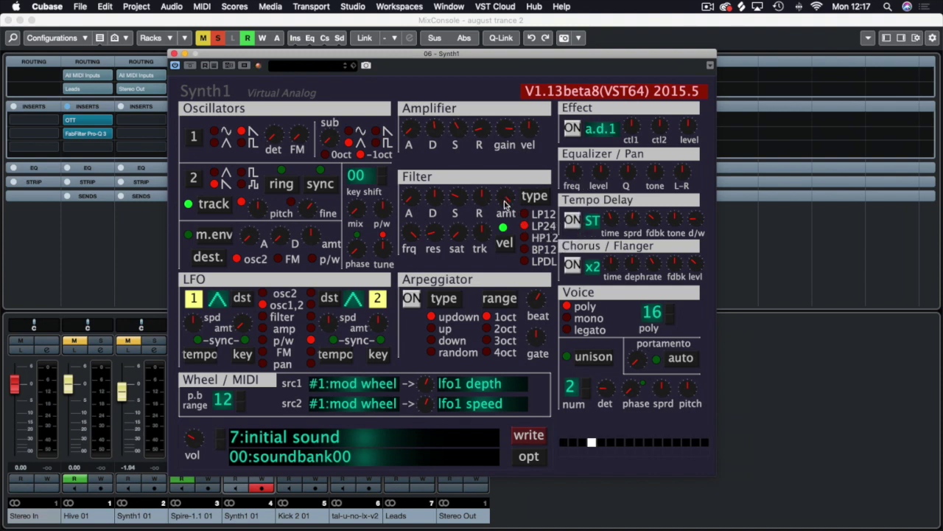
pyautogui.moveTo(523, 155); pyautogui.dragTo(523, 156)
pyautogui.moveTo(412, 234); pyautogui.dragTo(456, 205)
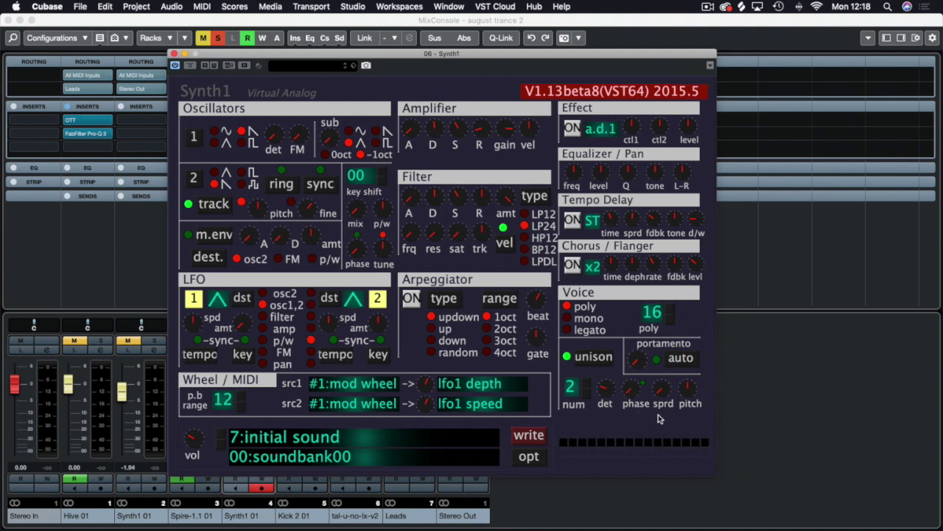
# Set the voice mode to mono and configure unison with 6 voices and adjusted detune
pyautogui.click(590, 322)
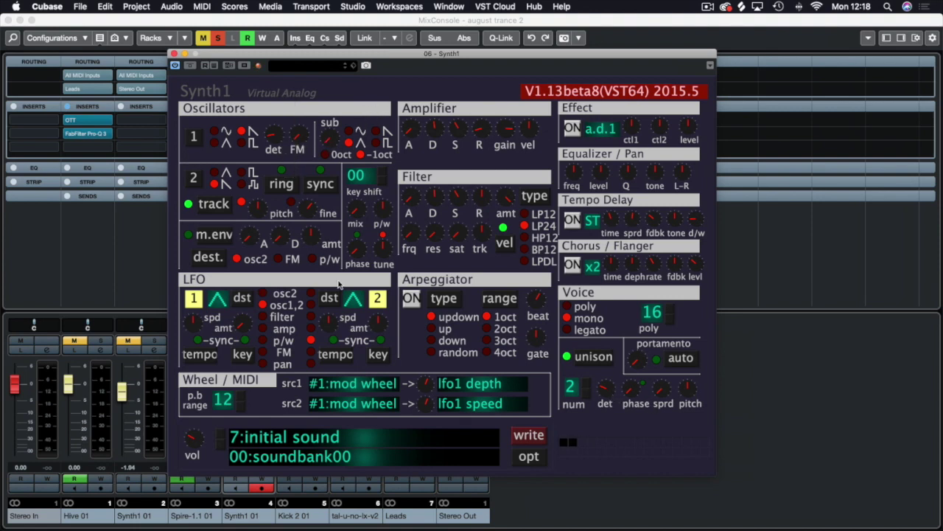
pyautogui.click(588, 384)
pyautogui.click(587, 385)
pyautogui.click(587, 385)
pyautogui.click(588, 385)
pyautogui.moveTo(615, 397); pyautogui.dragTo(623, 418)
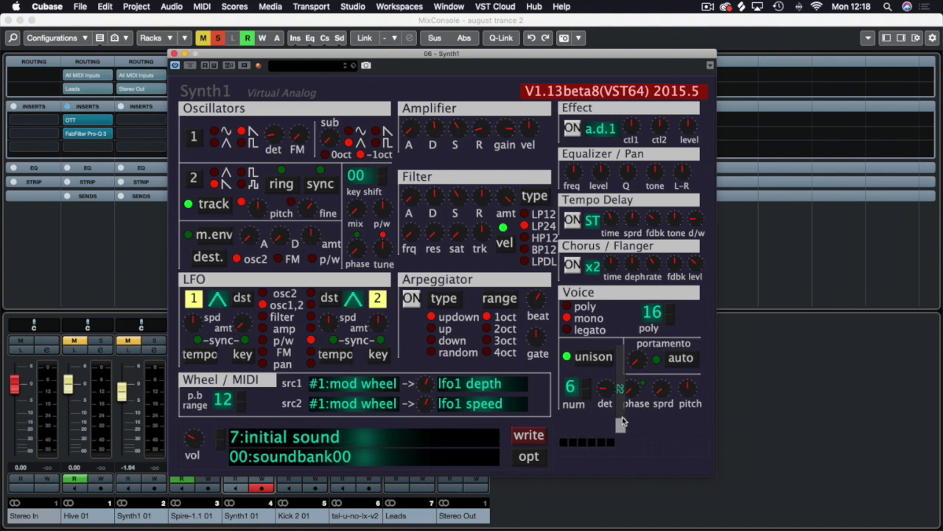
# Fine-tune the filter's cutoff frequency and envelope amount
pyautogui.moveTo(410, 236)
pyautogui.mouseDown()
pyautogui.moveTo(433, 150)
pyautogui.moveTo(416, 289)
pyautogui.moveTo(416, 253)
pyautogui.mouseUp()
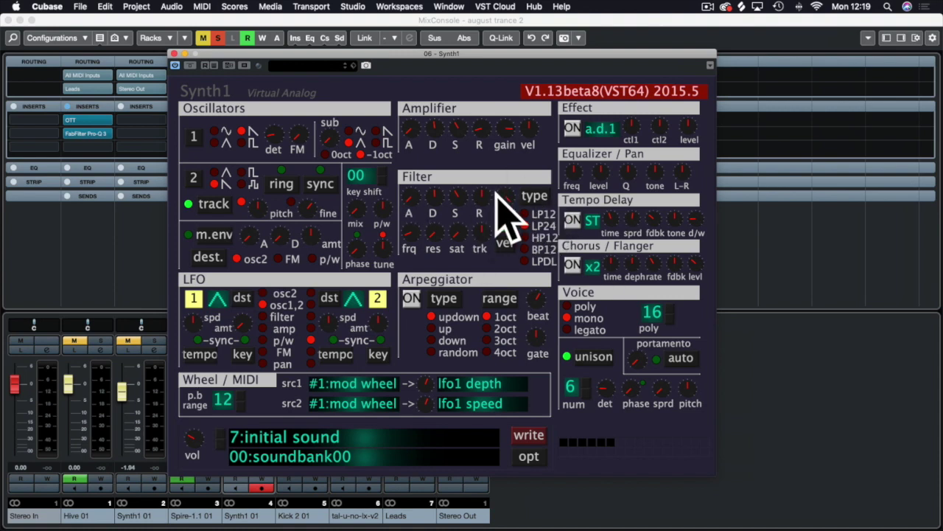
pyautogui.moveTo(507, 203); pyautogui.dragTo(528, 168)
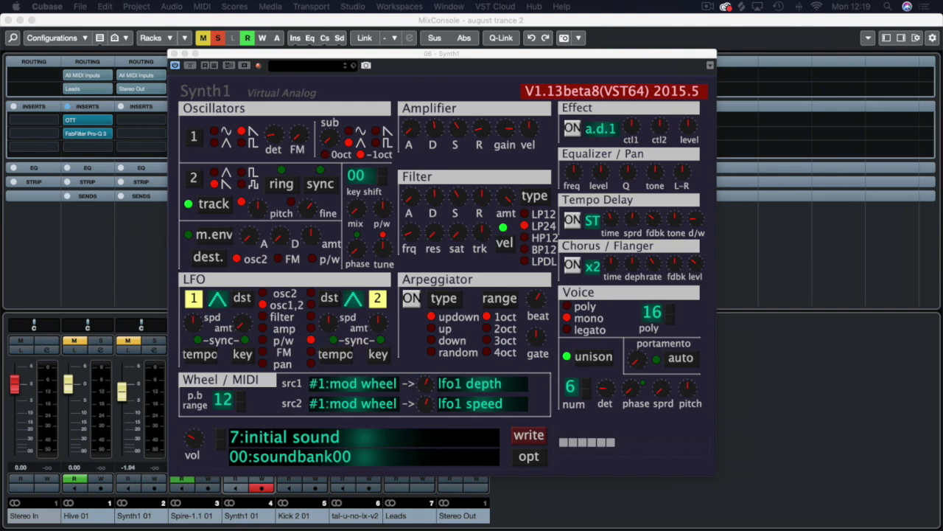
# Switch on the tempo delay and adjust its dry/wet balance, tone and spread
pyautogui.click(573, 220)
pyautogui.click(573, 220)
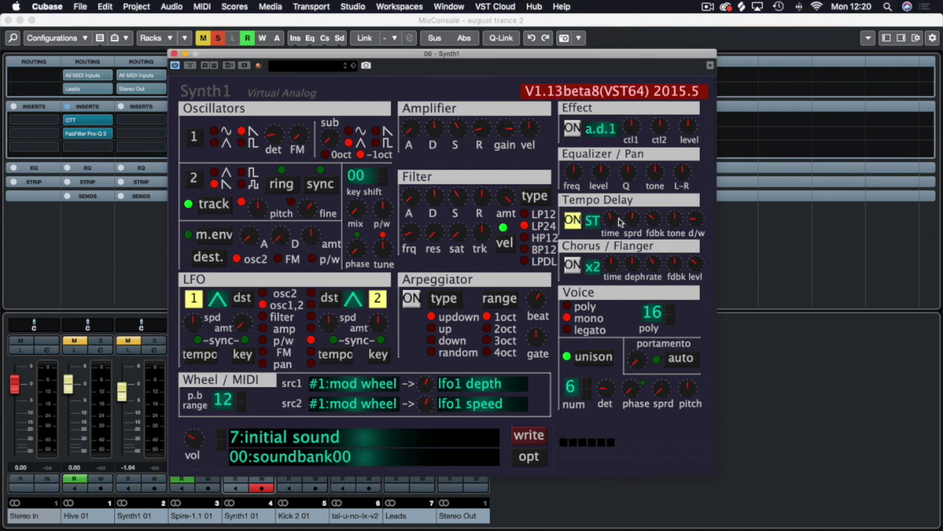
pyautogui.moveTo(690, 219); pyautogui.dragTo(698, 217)
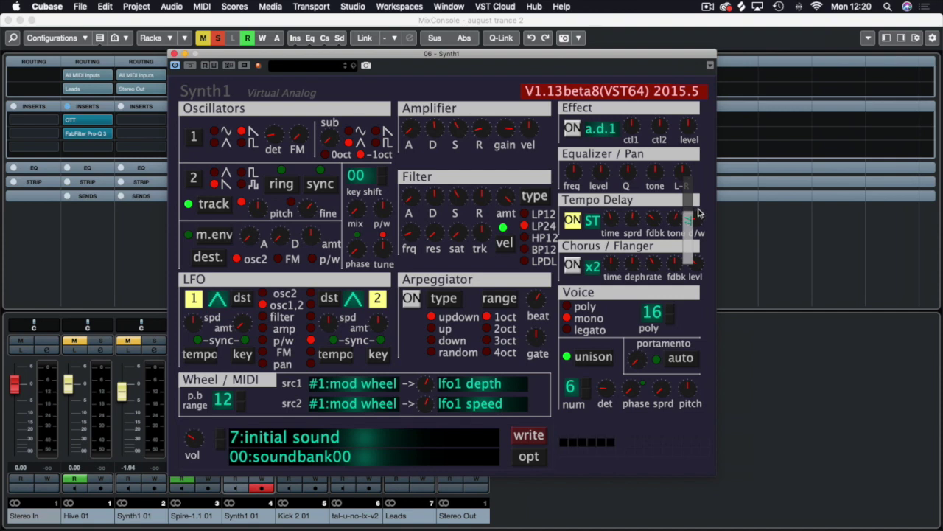
pyautogui.moveTo(699, 213); pyautogui.dragTo(730, 236)
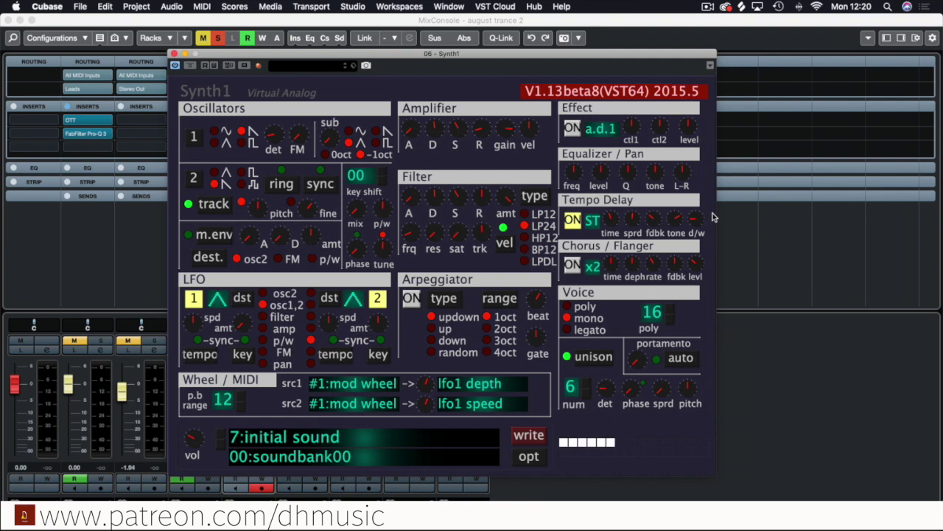
pyautogui.moveTo(632, 221); pyautogui.dragTo(639, 254)
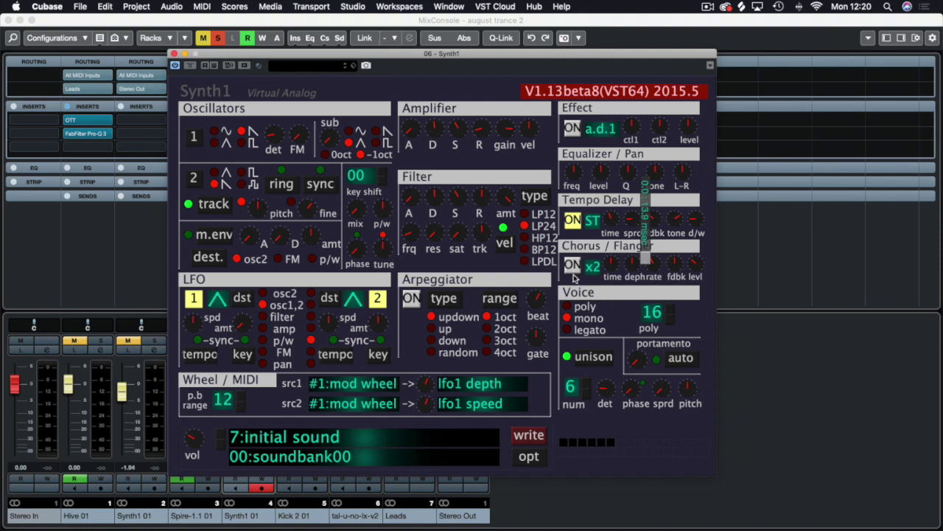
# Switch on the a.d.1 effect and adjust its ctl1 and ctl2 amounts
pyautogui.click(596, 127)
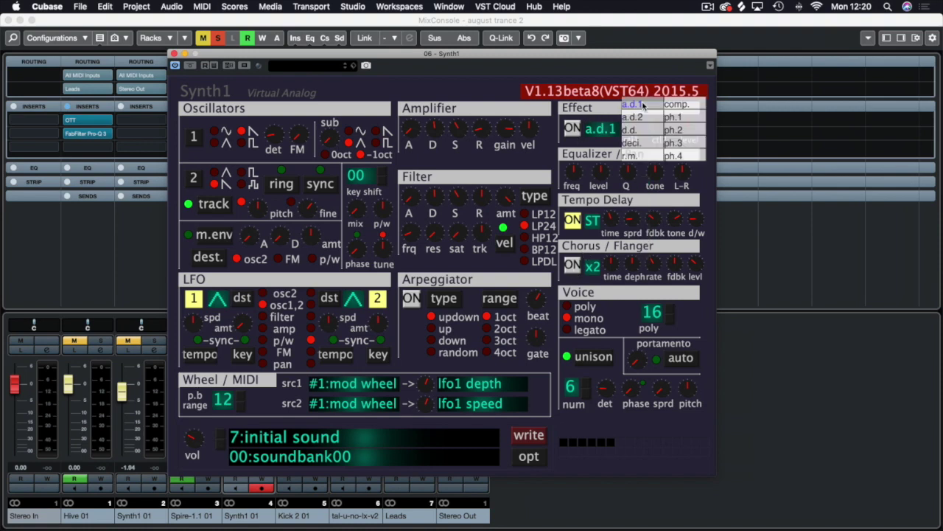
pyautogui.click(590, 116)
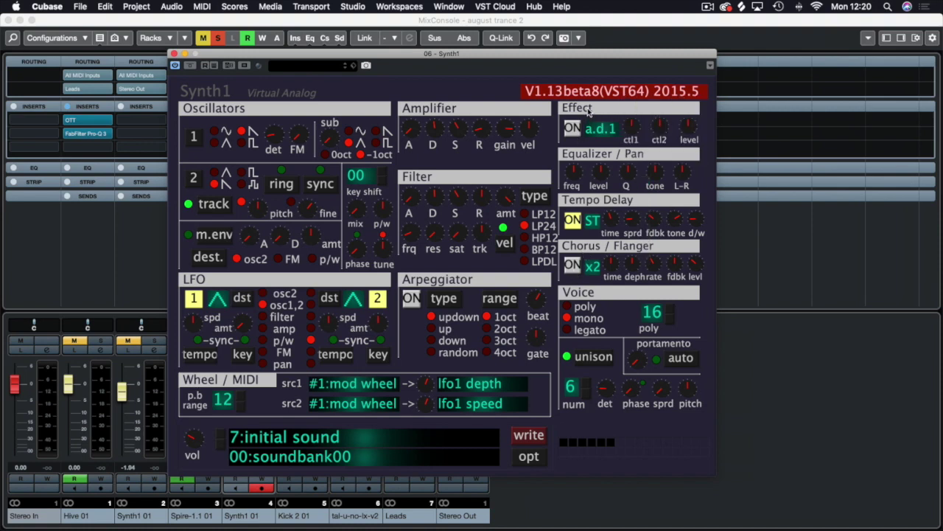
pyautogui.click(574, 129)
pyautogui.moveTo(632, 126); pyautogui.dragTo(636, 159)
pyautogui.moveTo(660, 127); pyautogui.dragTo(649, 151)
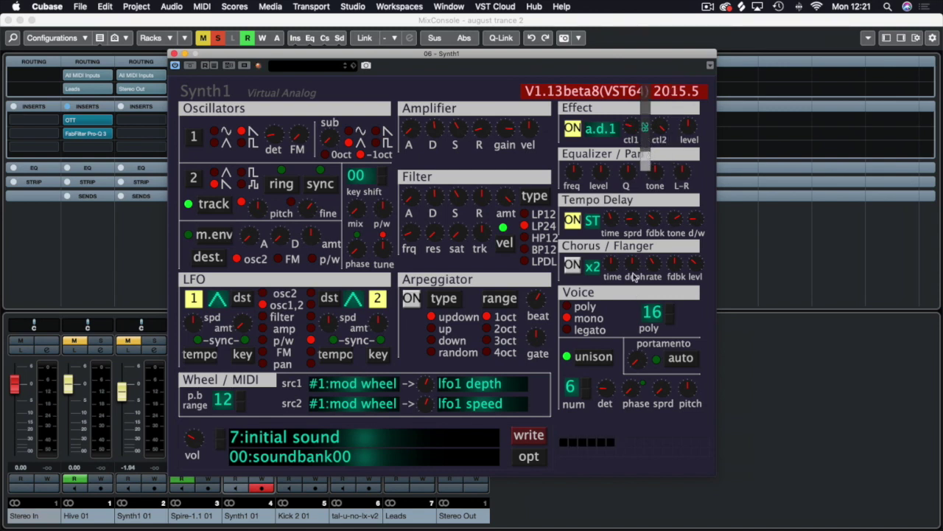
# Compare the sound with the a.d.1 effect off and on, and readjust ctl1 and ctl2
pyautogui.click(573, 129)
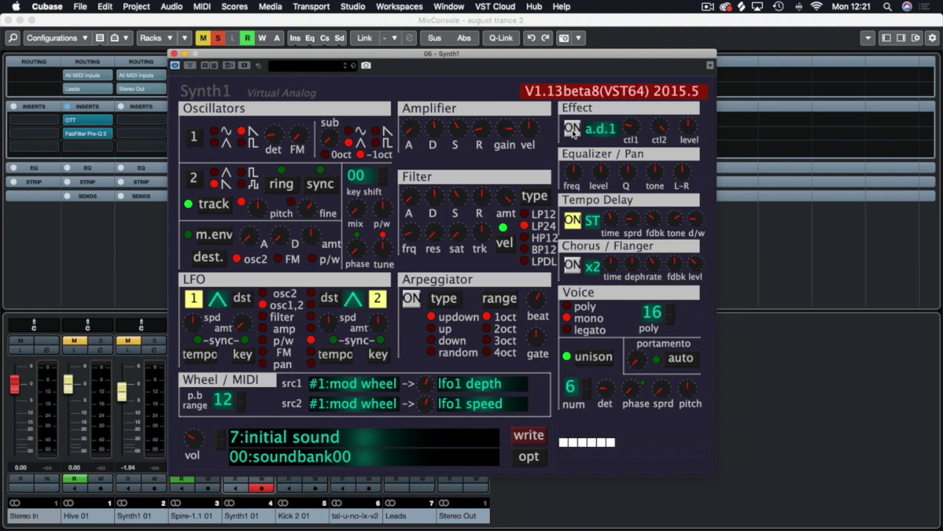
pyautogui.click(572, 129)
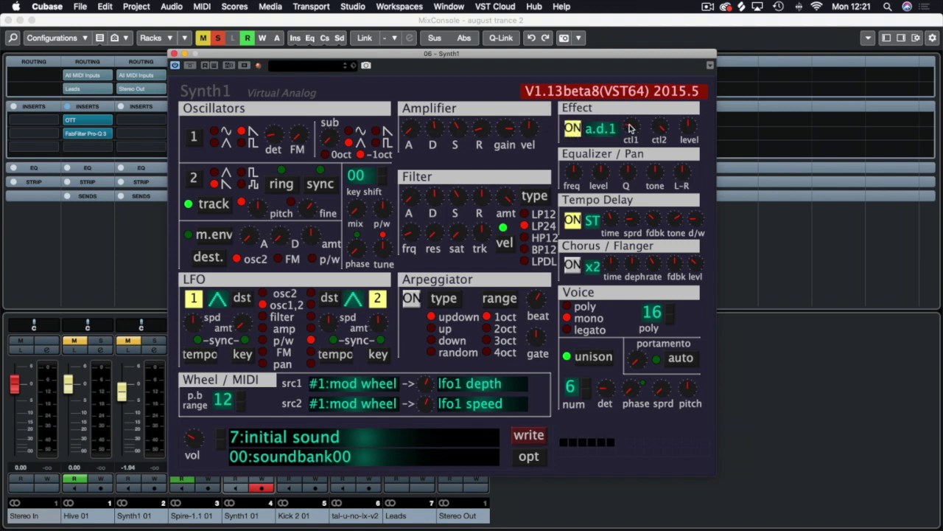
pyautogui.moveTo(632, 128); pyautogui.dragTo(650, 153)
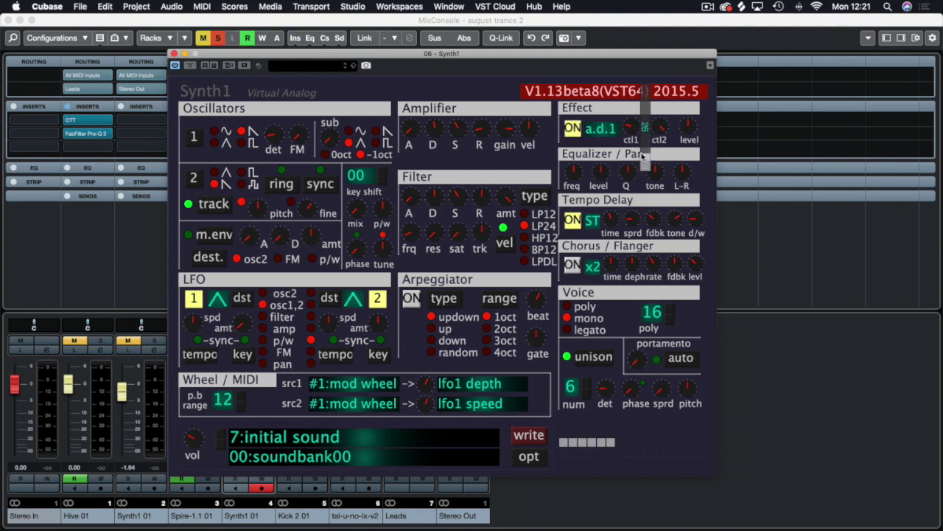
pyautogui.moveTo(645, 163)
pyautogui.mouseDown()
pyautogui.moveTo(646, 177)
pyautogui.moveTo(646, 162)
pyautogui.mouseUp()
pyautogui.moveTo(661, 130); pyautogui.dragTo(645, 199)
# Compare the sound without the effect once more, keep it on, and raise the effect level
pyautogui.click(574, 128)
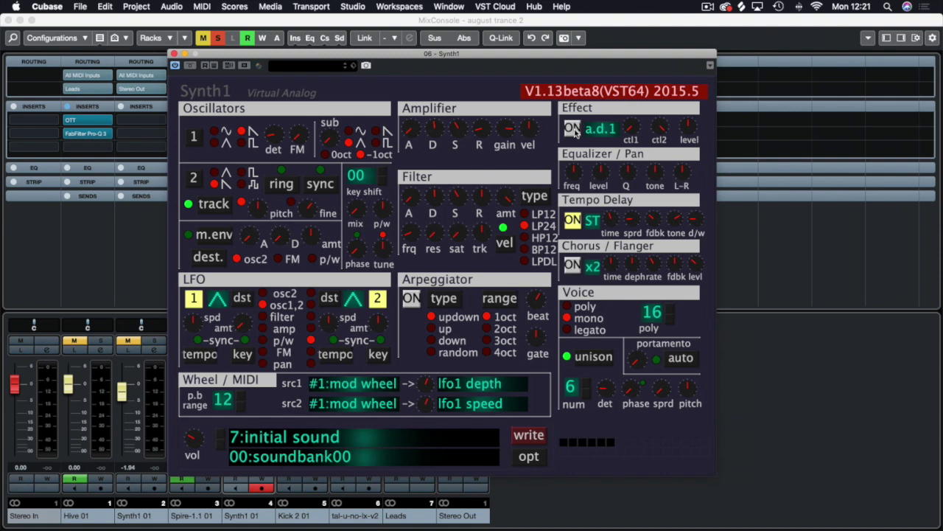
pyautogui.click(574, 128)
pyautogui.moveTo(685, 127); pyautogui.dragTo(707, 112)
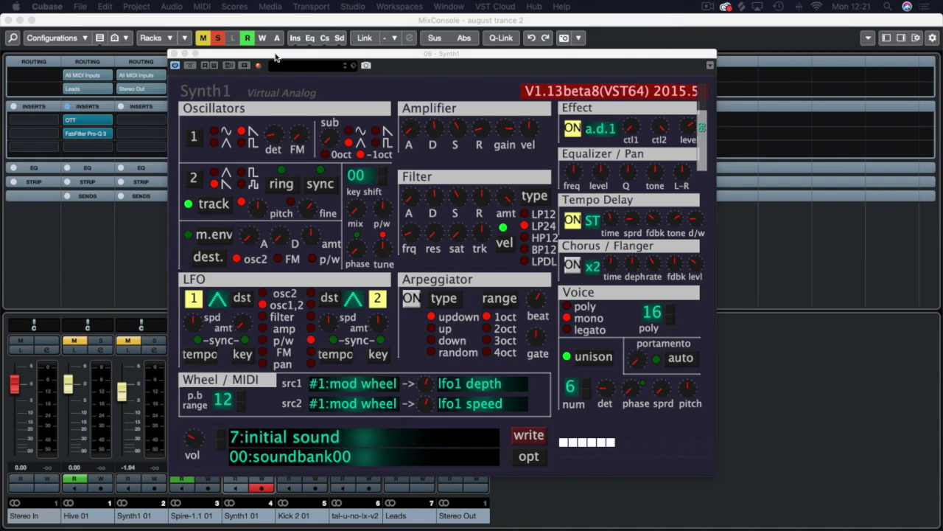
# Move the synth window aside and load Kickstart into the first insert slot of mixer channel 4, Synth1 01
pyautogui.moveTo(263, 50); pyautogui.dragTo(662, 41)
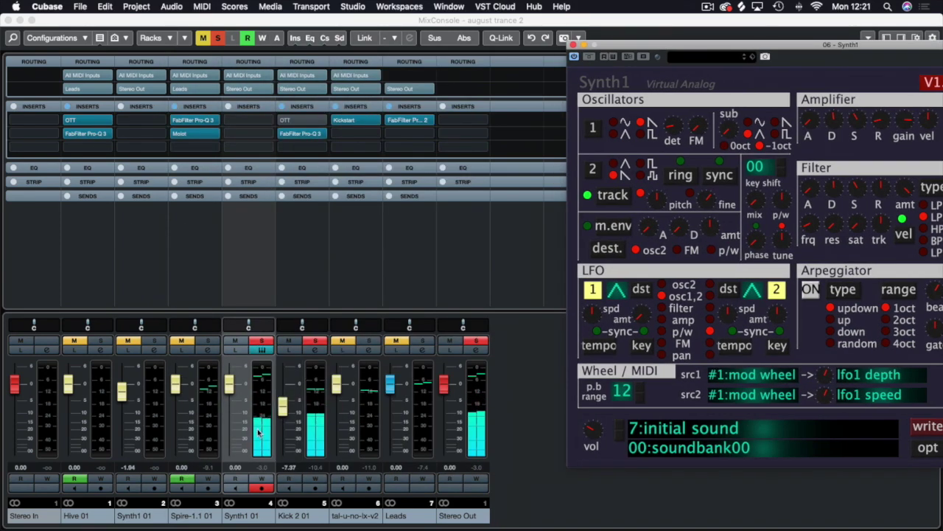
pyautogui.click(252, 122)
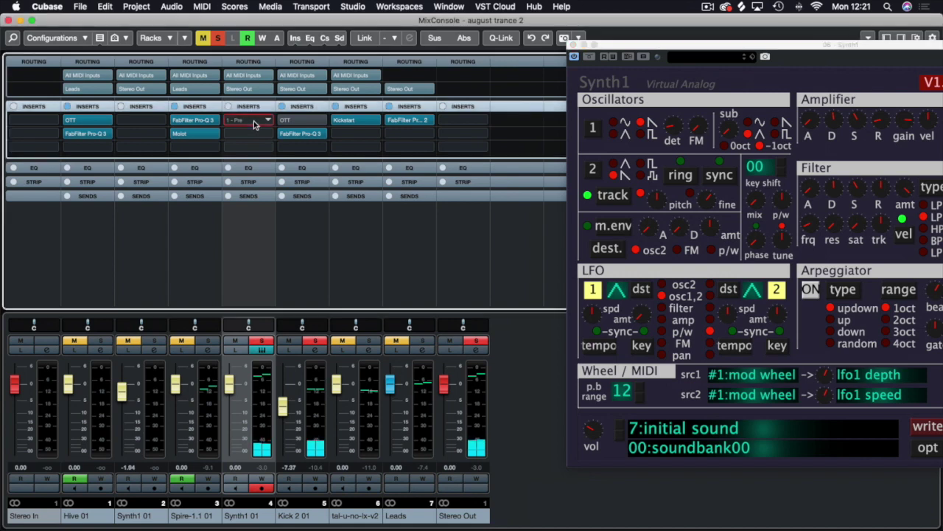
pyautogui.write('kick')
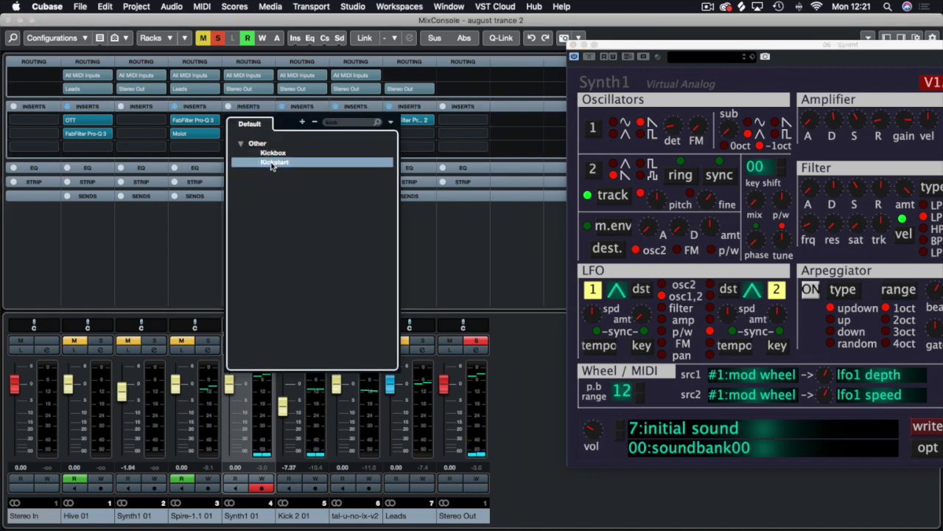
pyautogui.click(270, 162)
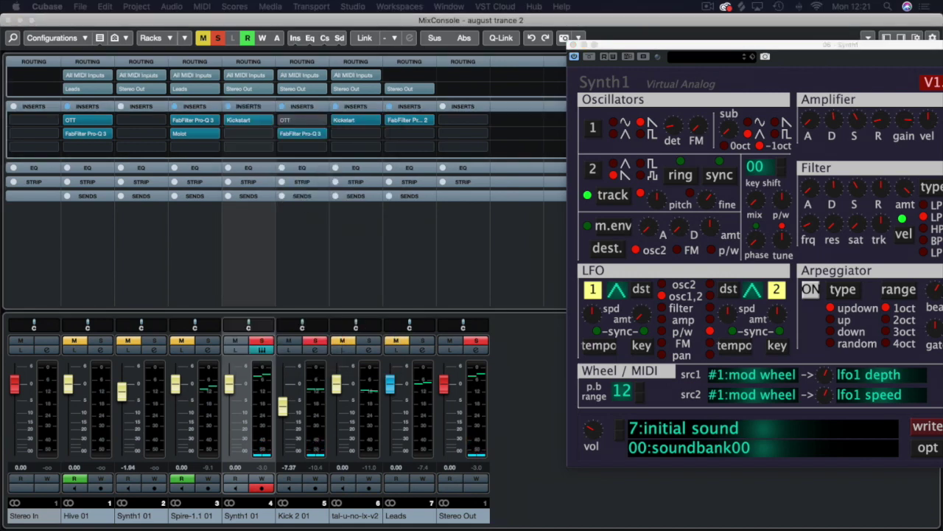
# Choose Kickstart's Subbass Chain curve, set the mix to 64%, and close the plug-in window
pyautogui.click(383, 274)
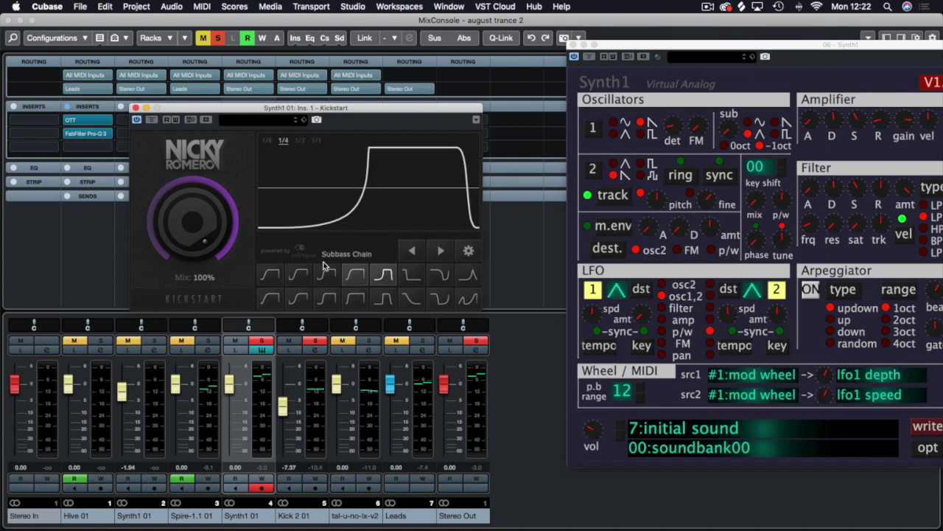
pyautogui.moveTo(189, 205); pyautogui.dragTo(188, 235)
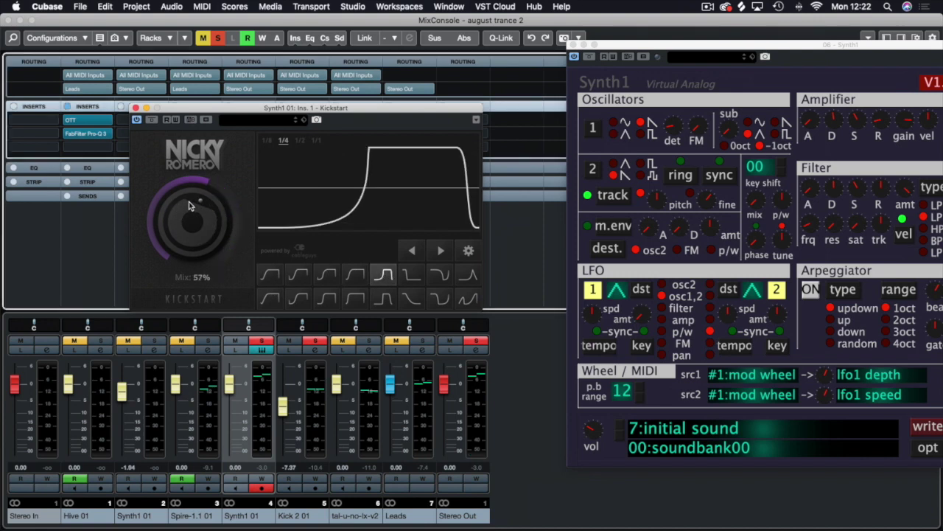
pyautogui.moveTo(189, 202)
pyautogui.mouseDown()
pyautogui.moveTo(189, 191)
pyautogui.moveTo(189, 235)
pyautogui.moveTo(188, 197)
pyautogui.mouseUp()
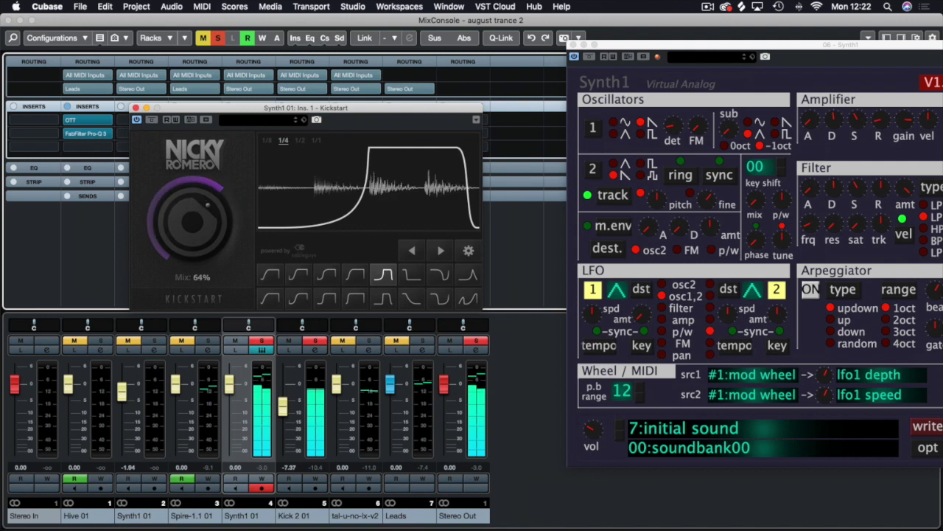
pyautogui.click(135, 107)
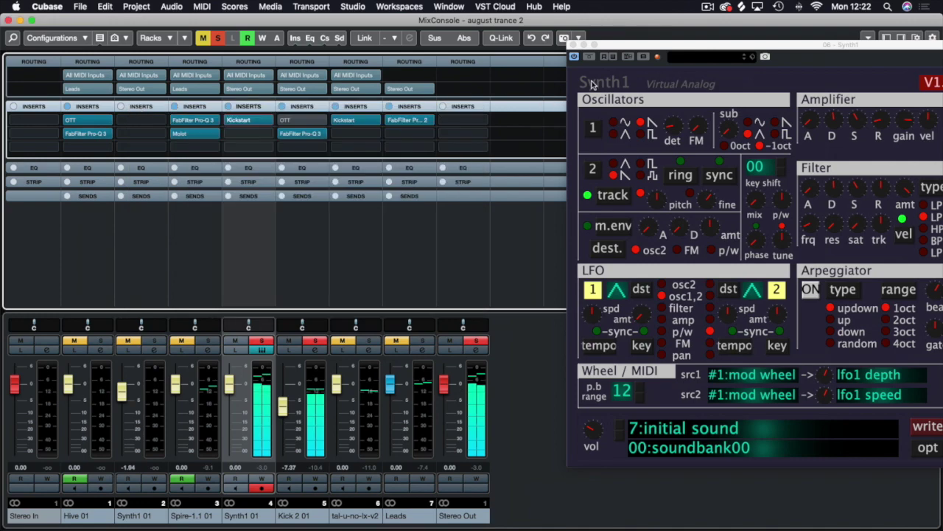
# Bring the synth window back into view and write the patch to program 7 as BS_Titanium with the colour red
pyautogui.moveTo(591, 44); pyautogui.dragTo(207, 42)
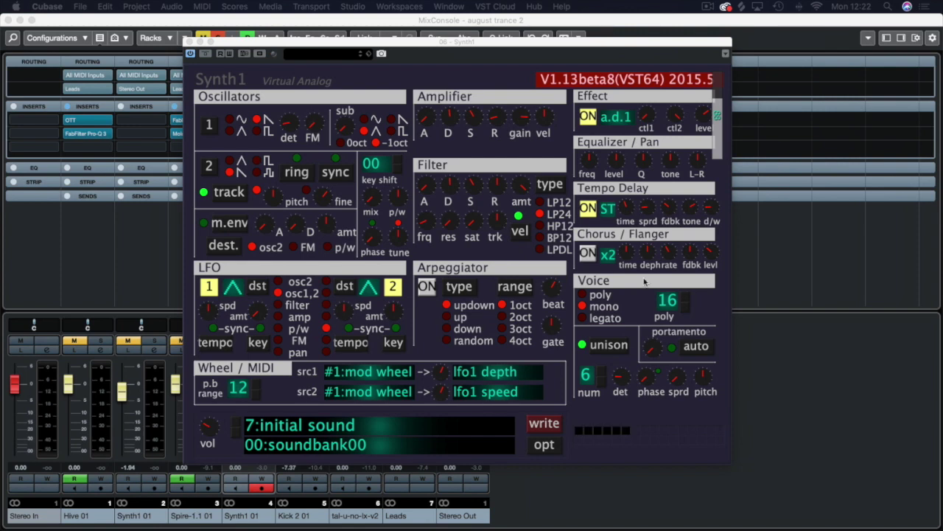
pyautogui.click(540, 426)
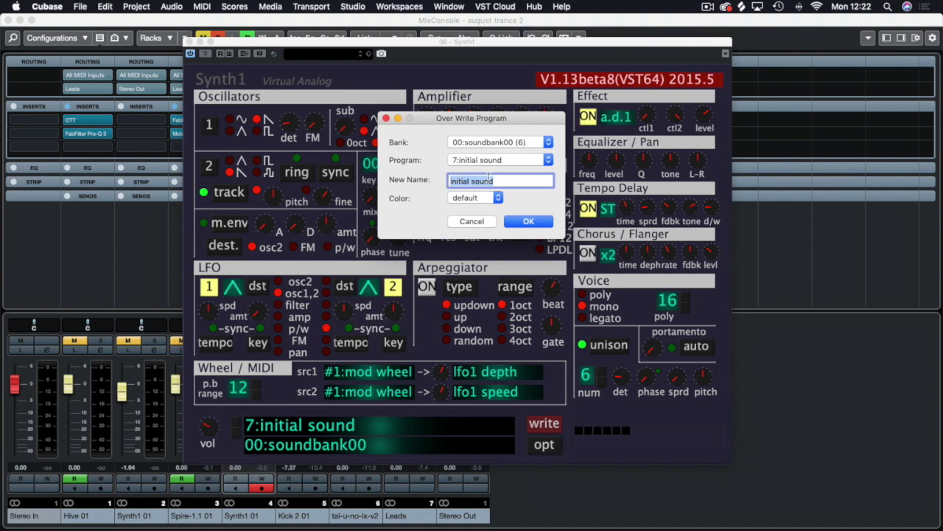
pyautogui.write('BS_Titanium')
pyautogui.click(474, 197)
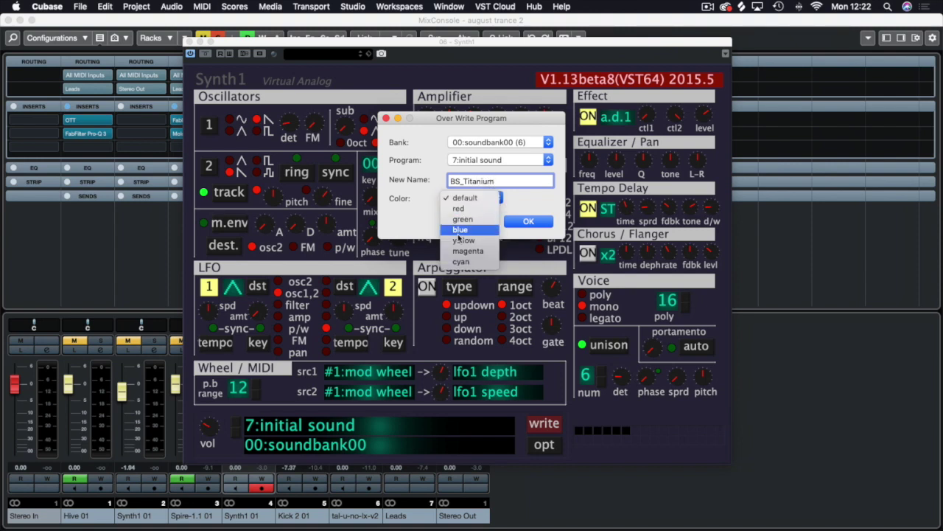
pyautogui.click(467, 210)
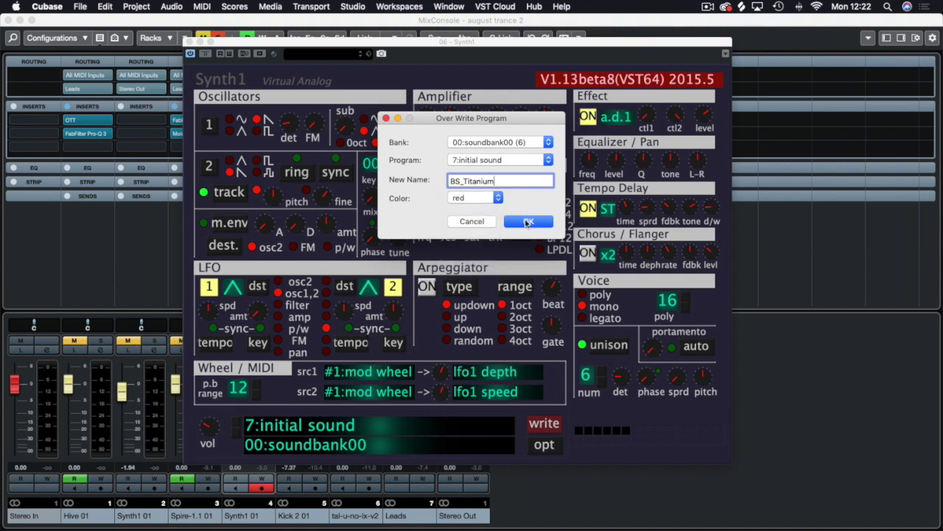
pyautogui.click(528, 221)
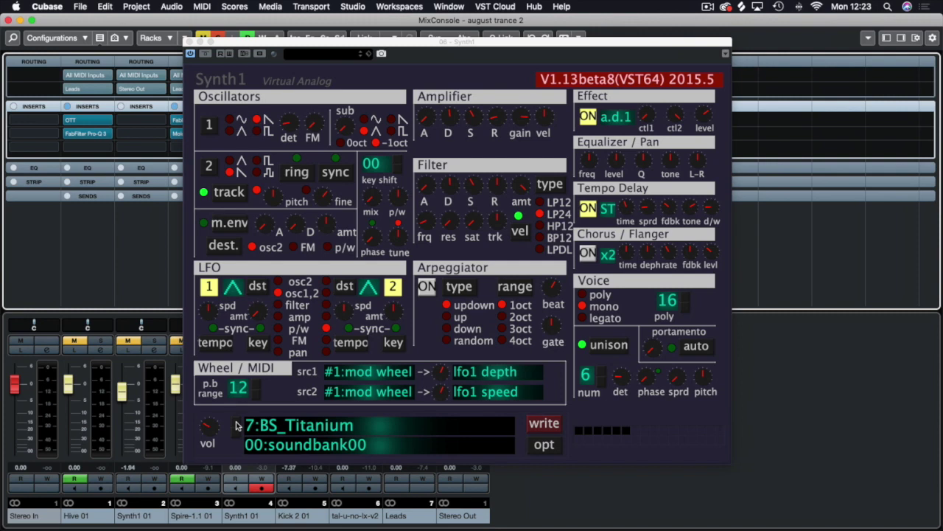
# Load the initial sound in program 8 and set its amplifier envelope to attack 0, decay 52 and sustain 52, with a shorter release
pyautogui.click(239, 425)
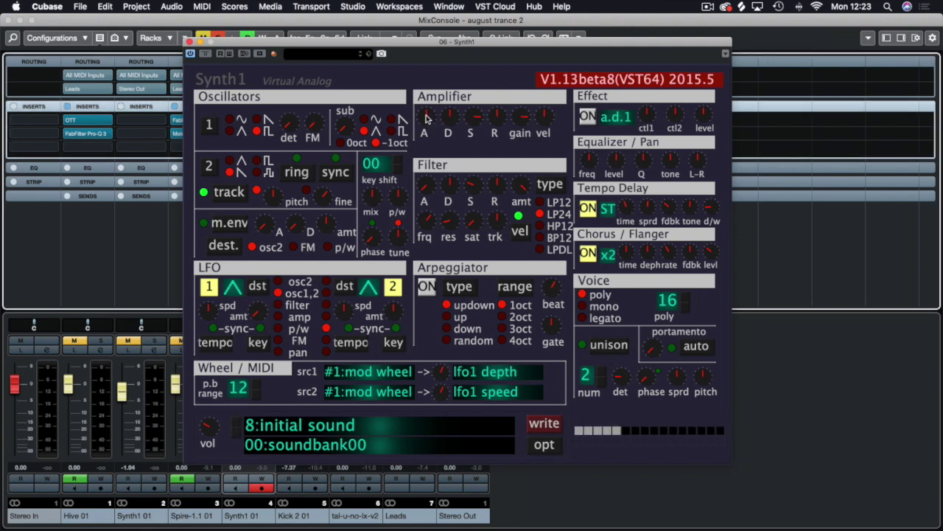
pyautogui.moveTo(432, 120); pyautogui.dragTo(437, 143)
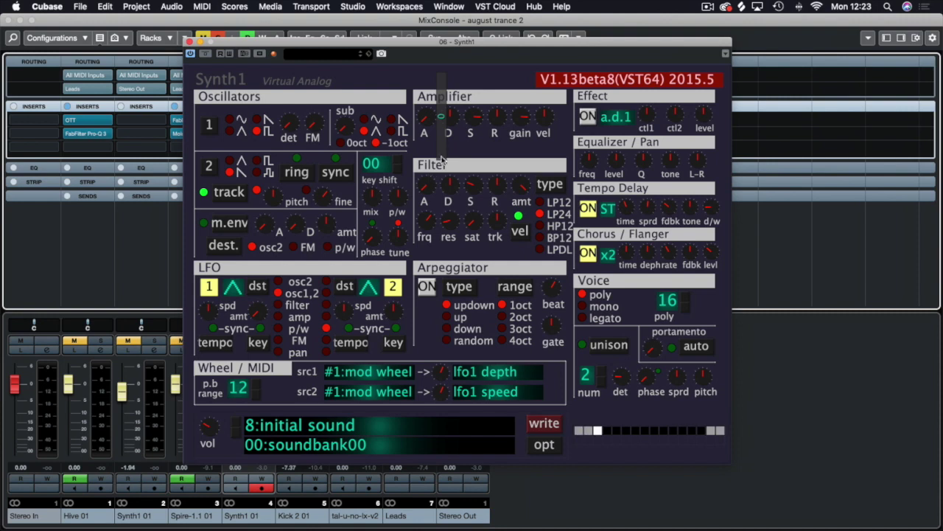
pyautogui.moveTo(458, 143)
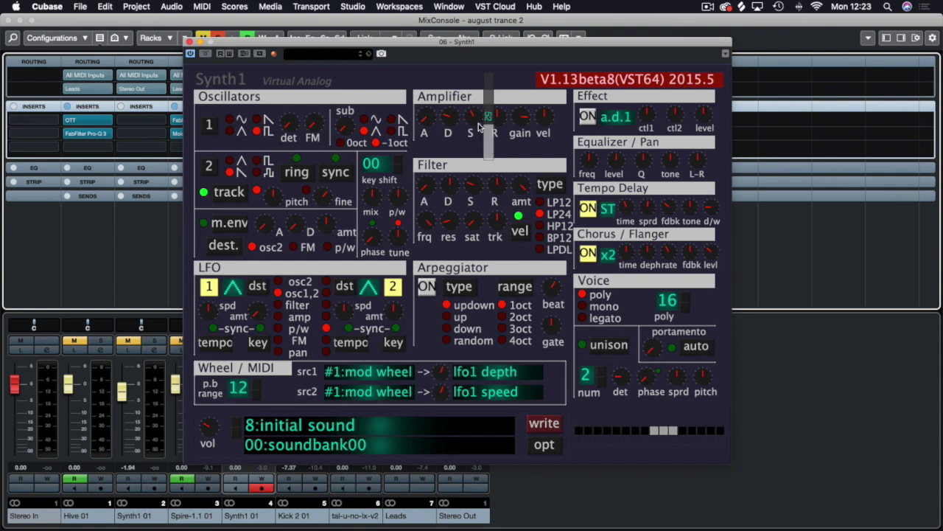
pyautogui.moveTo(470, 120)
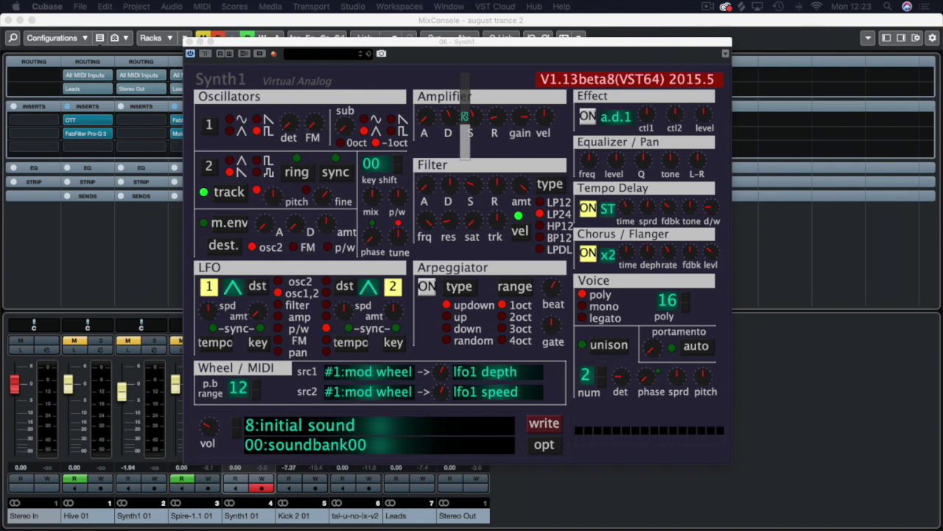
# Set the oscillator mix to 100:0 and turn off the tempo delay and the chorus/flanger
pyautogui.click(390, 80)
pyautogui.click(370, 197)
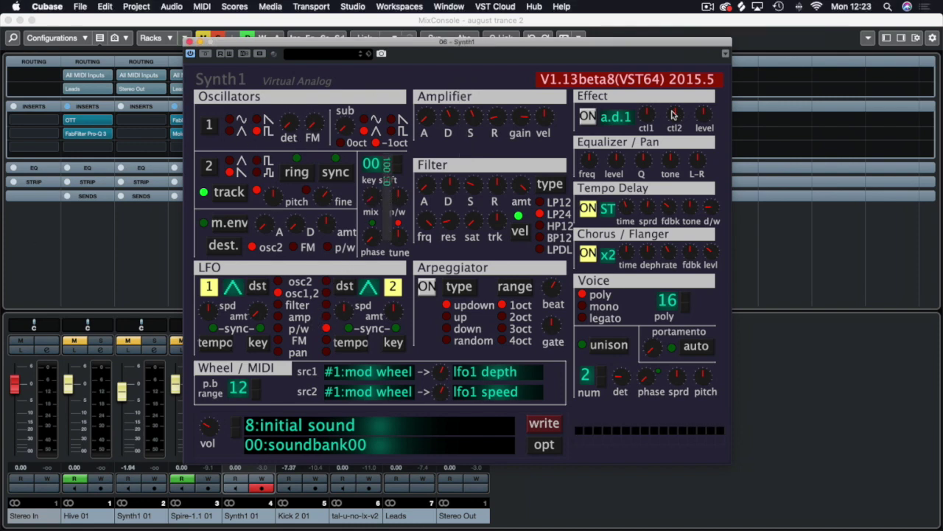
pyautogui.click(590, 209)
pyautogui.click(587, 255)
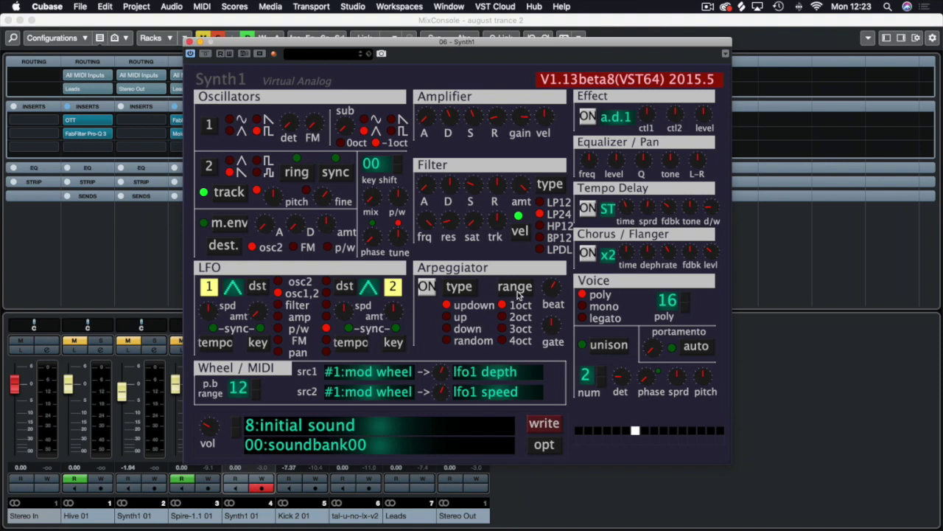
# Switch oscillator 1 to a saw wave, raise the filter frequency to 127, and adjust the filter envelope
pyautogui.click(257, 120)
pyautogui.moveTo(312, 124)
pyautogui.mouseDown()
pyautogui.moveTo(307, 163)
pyautogui.moveTo(304, 87)
pyautogui.moveTo(304, 158)
pyautogui.moveTo(289, 134)
pyautogui.moveTo(306, 165)
pyautogui.moveTo(302, 122)
pyautogui.moveTo(331, 138)
pyautogui.moveTo(327, 156)
pyautogui.moveTo(328, 124)
pyautogui.moveTo(329, 218)
pyautogui.moveTo(313, 120)
pyautogui.mouseUp()
pyautogui.moveTo(441, 248); pyautogui.dragTo(472, 110)
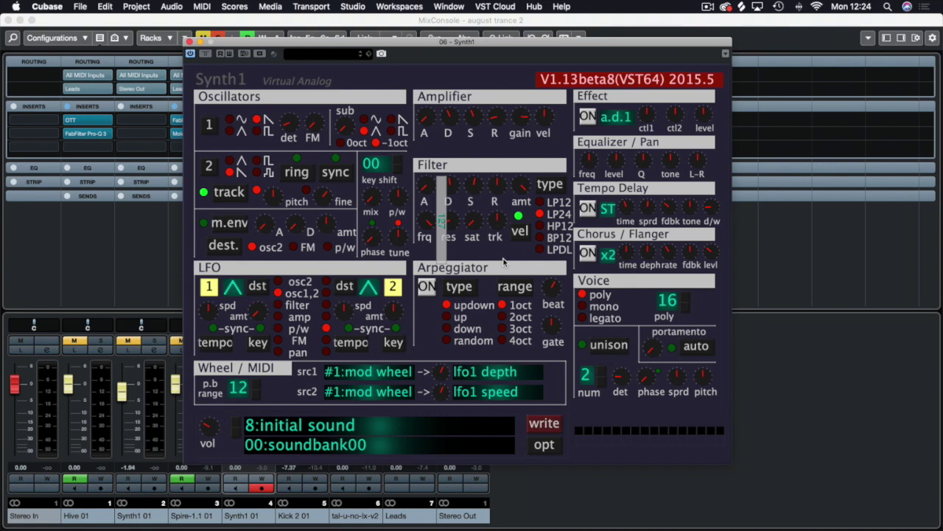
pyautogui.moveTo(495, 196); pyautogui.dragTo(484, 165)
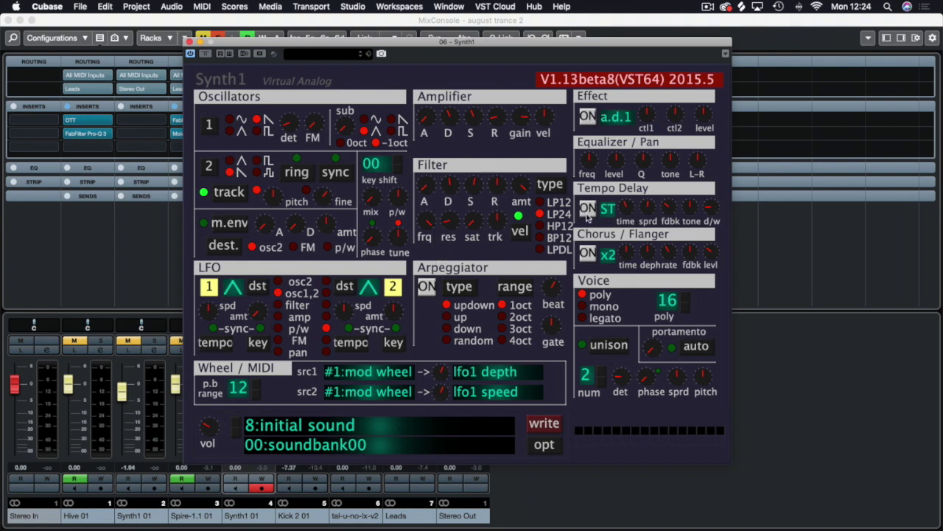
# Turn on the tempo delay, adjust its spread and tone, and set its dry/wet to 47%
pyautogui.click(587, 210)
pyautogui.moveTo(709, 206); pyautogui.dragTo(666, 189)
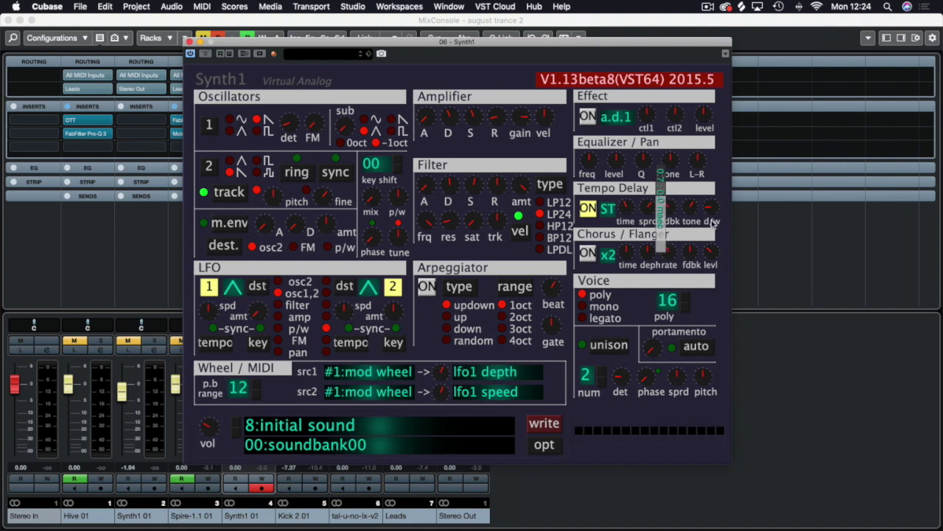
pyautogui.scroll(3, 711, 210)
pyautogui.moveTo(729, 242); pyautogui.dragTo(727, 222)
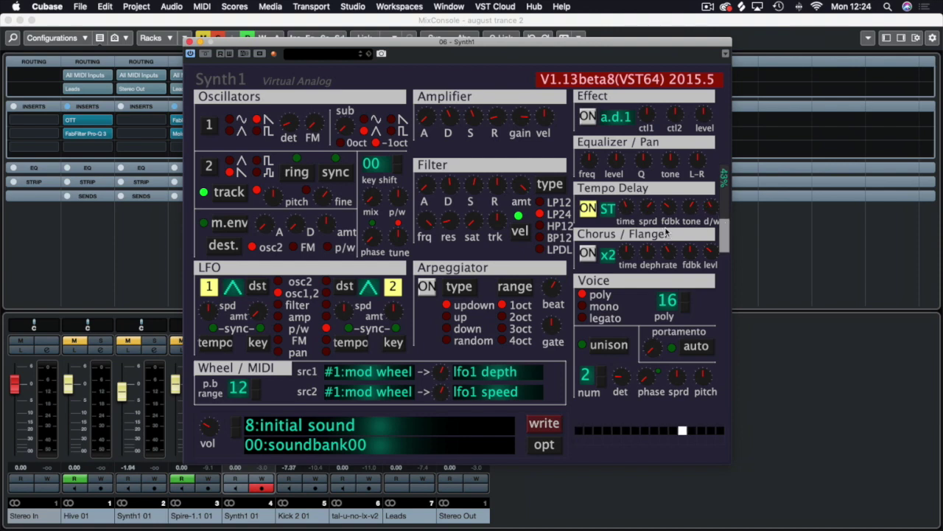
pyautogui.click(667, 214)
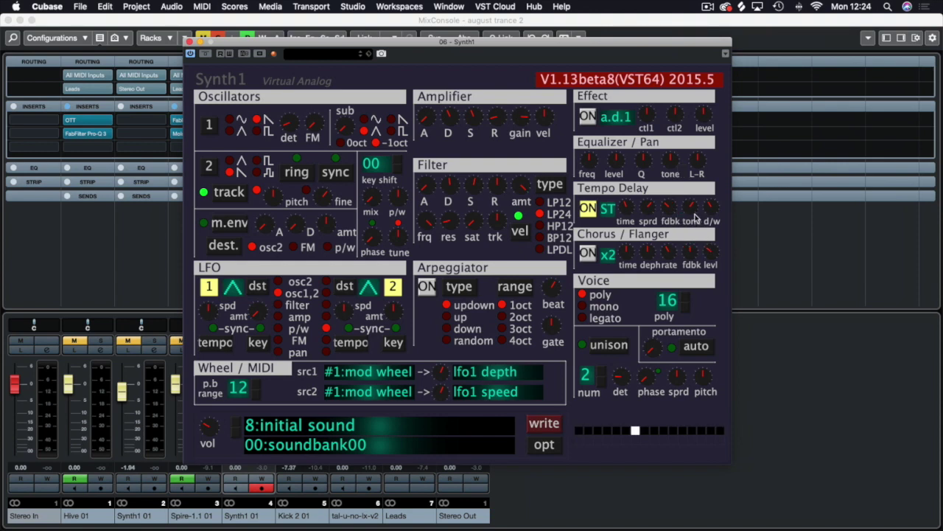
pyautogui.moveTo(729, 210)
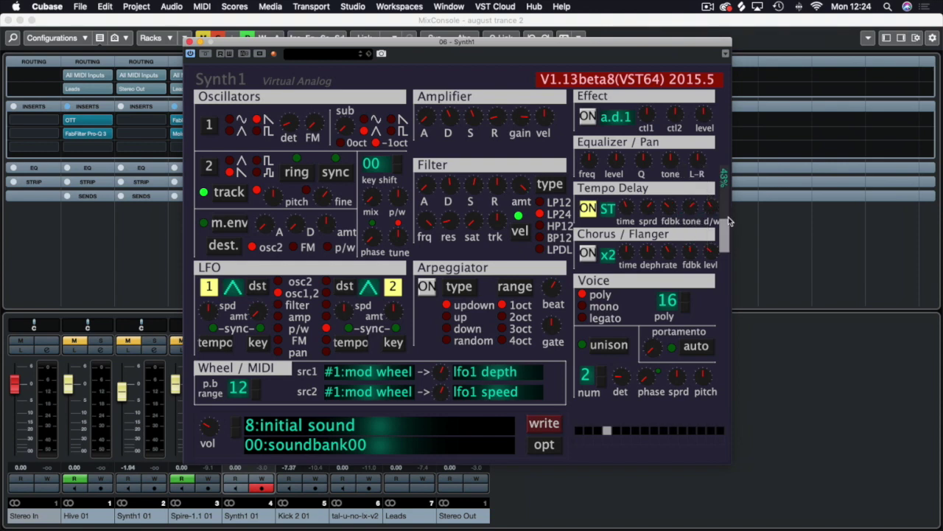
pyautogui.moveTo(730, 211); pyautogui.dragTo(727, 215)
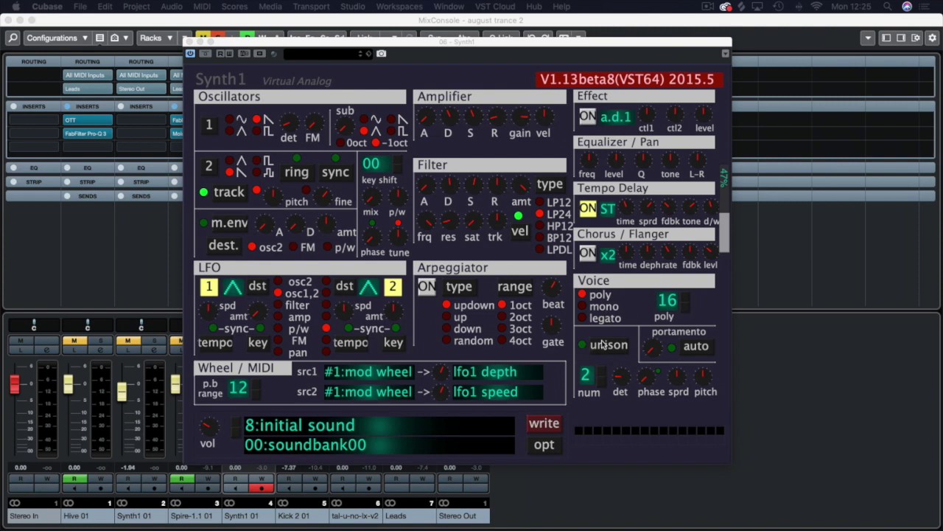
# Set the voice mode to mono and turn on unison with a detune of 19 and an adjusted spread
pyautogui.click(581, 307)
pyautogui.moveTo(678, 383); pyautogui.dragTo(678, 426)
pyautogui.moveTo(620, 377); pyautogui.dragTo(623, 467)
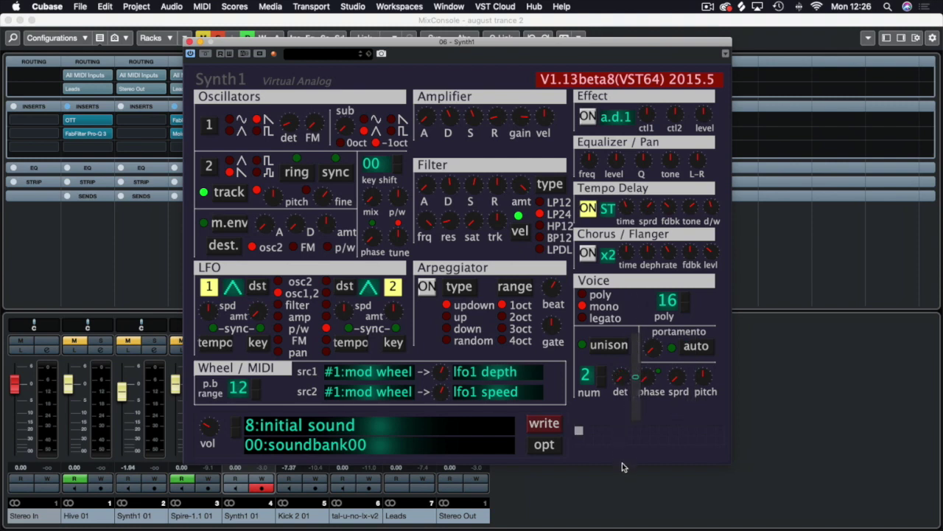
pyautogui.click(582, 344)
pyautogui.moveTo(640, 424); pyautogui.dragTo(635, 412)
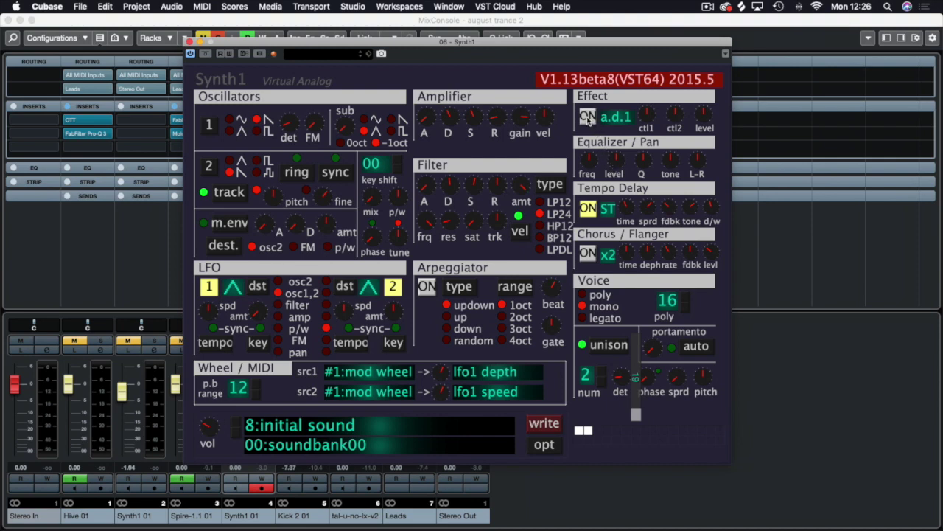
# Change the effect type to ph.3 and turn it on, with ctl1 at 20 and ctl2 at 31
pyautogui.click(587, 116)
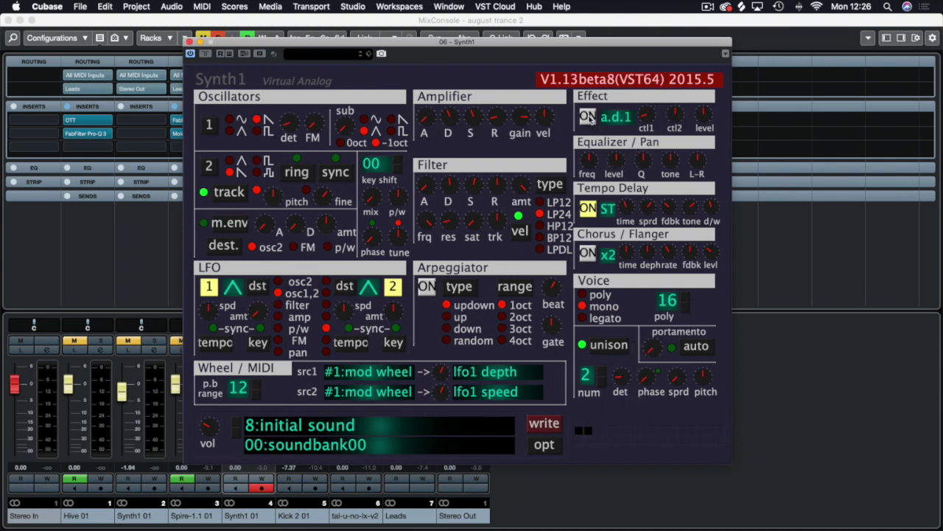
pyautogui.click(615, 117)
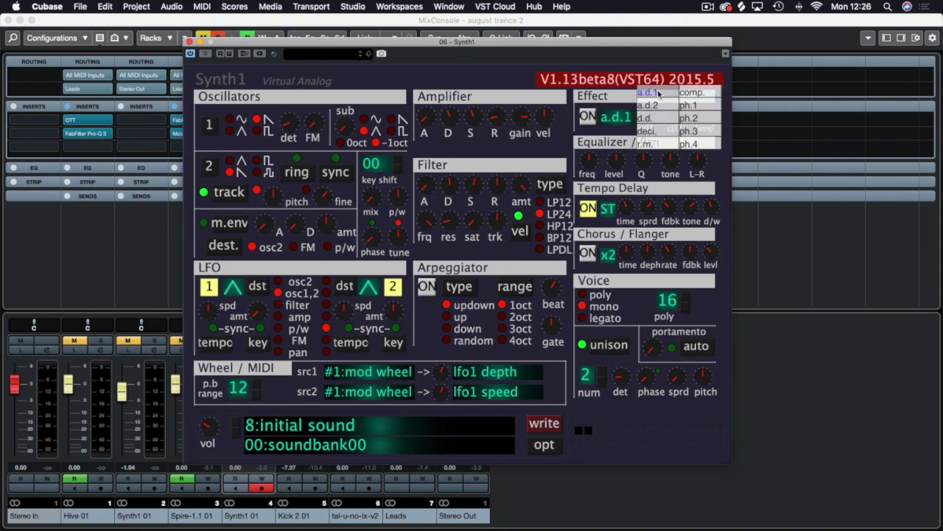
pyautogui.click(704, 133)
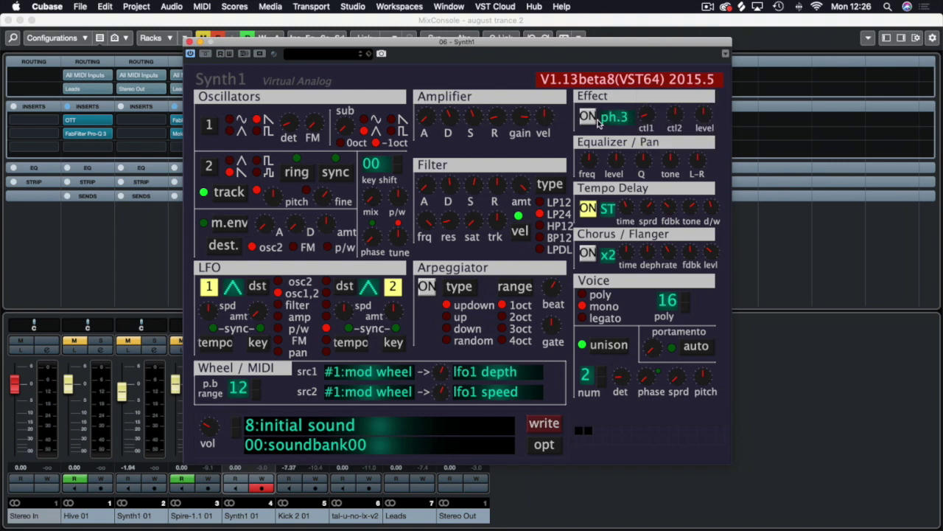
pyautogui.click(594, 119)
pyautogui.moveTo(646, 118); pyautogui.dragTo(666, 148)
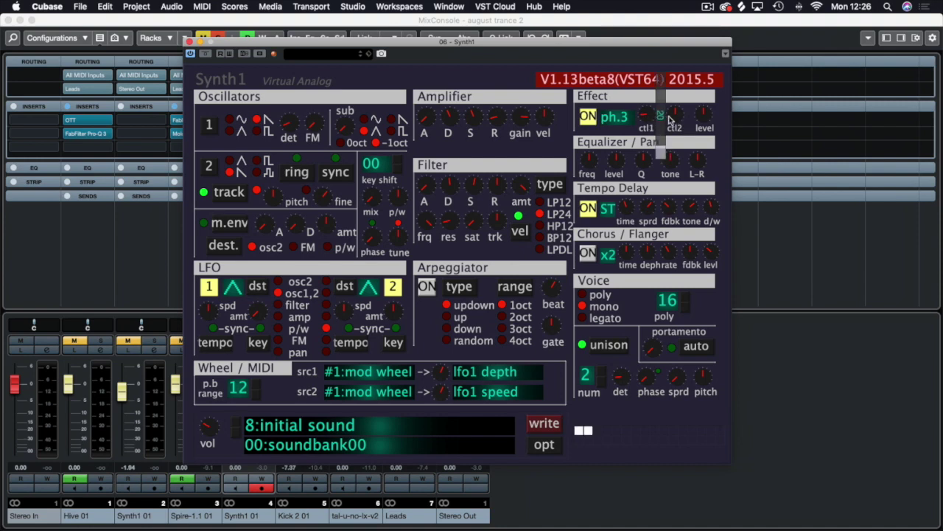
pyautogui.moveTo(673, 116); pyautogui.dragTo(683, 140)
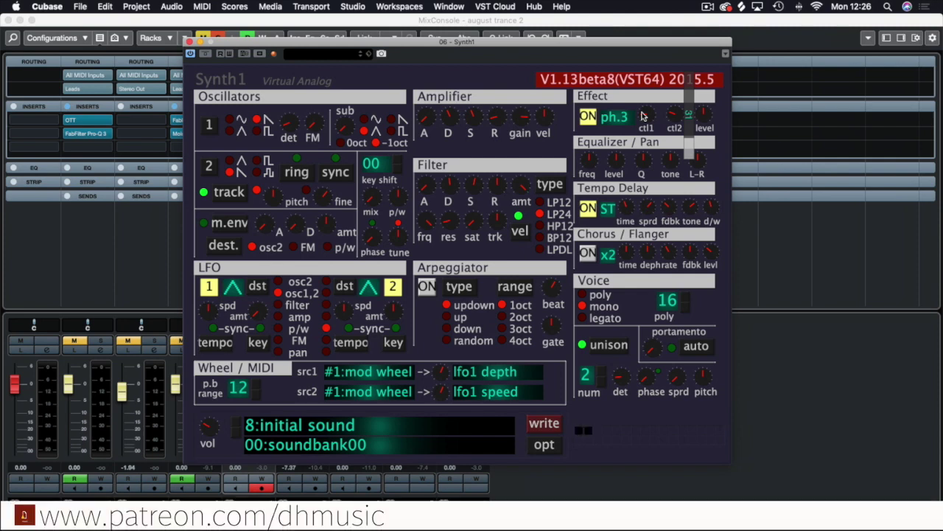
# Fine-tune the ph.3 effect's ctl2 and level, and set its ctl1 to 12
pyautogui.moveTo(647, 114)
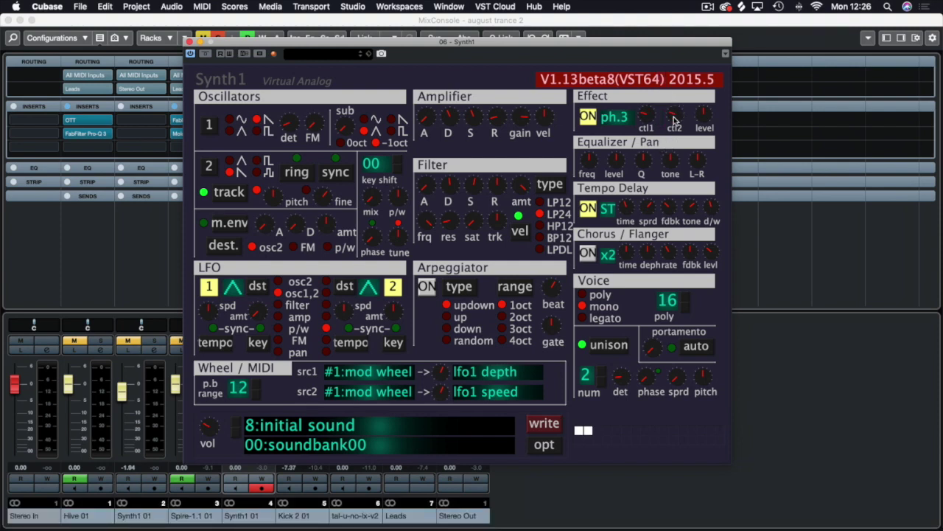
pyautogui.moveTo(673, 120); pyautogui.dragTo(648, 122)
pyautogui.moveTo(691, 135)
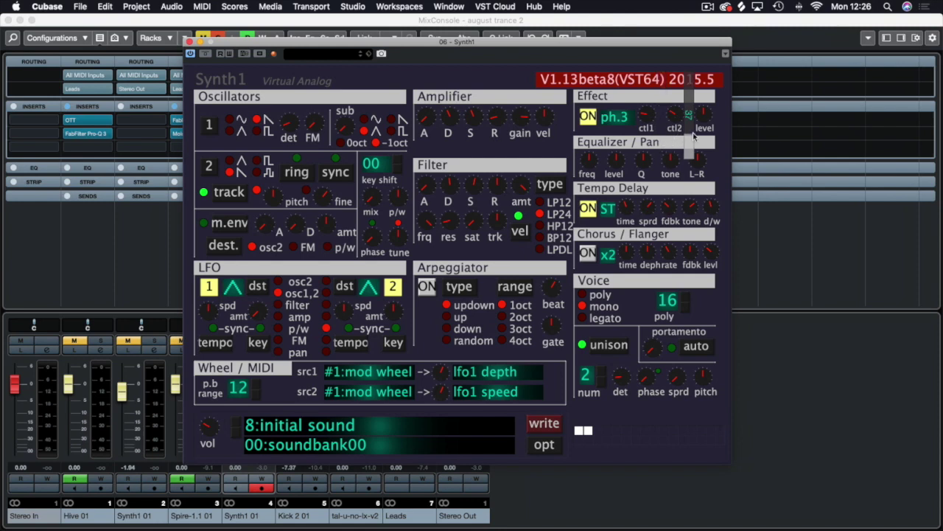
pyautogui.scroll(-1, 691, 135)
pyautogui.scroll(-1, 691, 136)
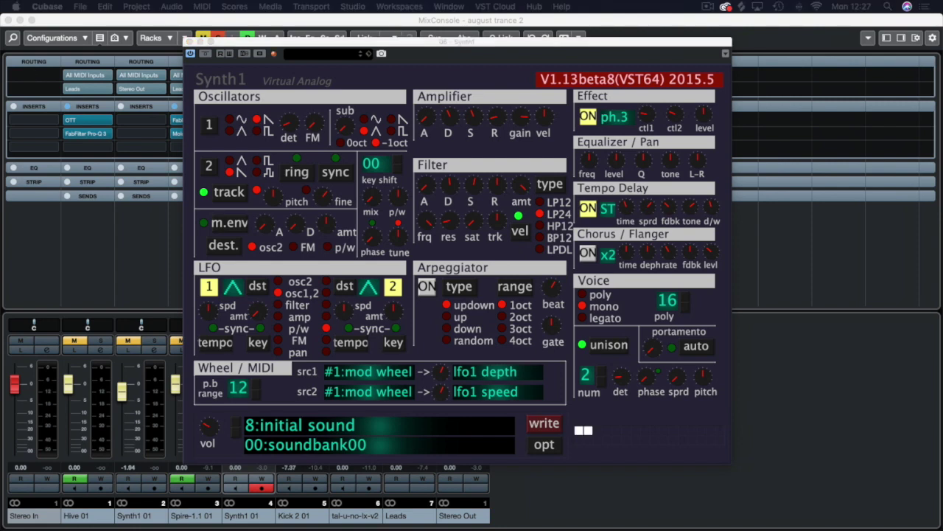
pyautogui.click(694, 140)
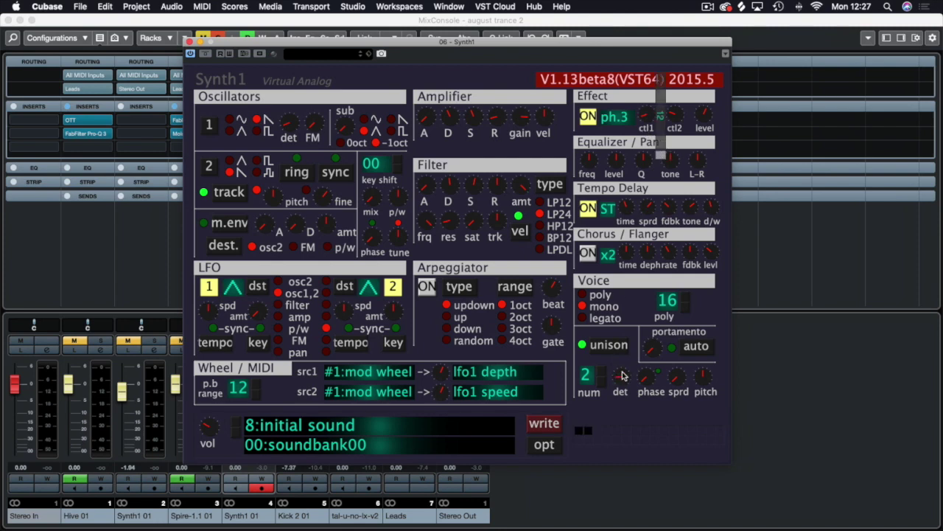
pyautogui.click(811, 130)
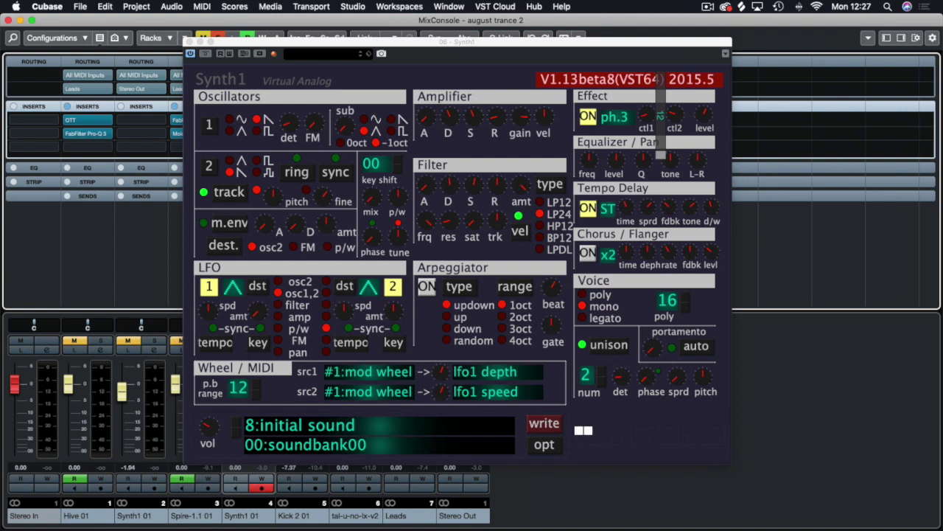
# Write the patch to program 8 under the name BS_Future with the colour red
pyautogui.click(550, 429)
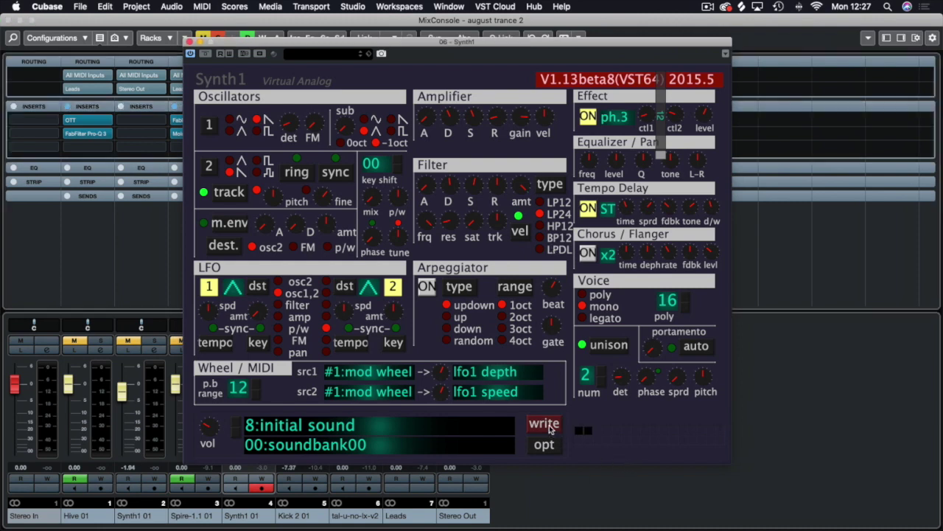
pyautogui.click(550, 429)
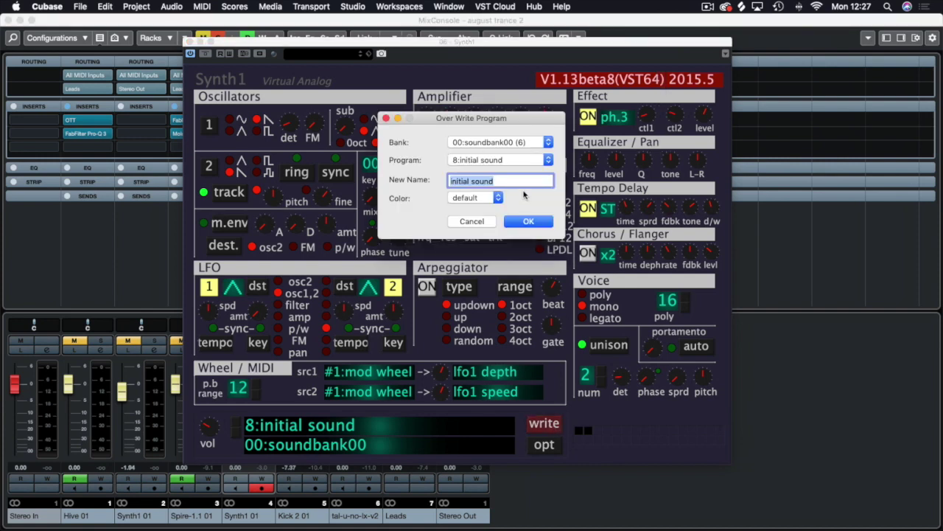
pyautogui.write('BS_Future')
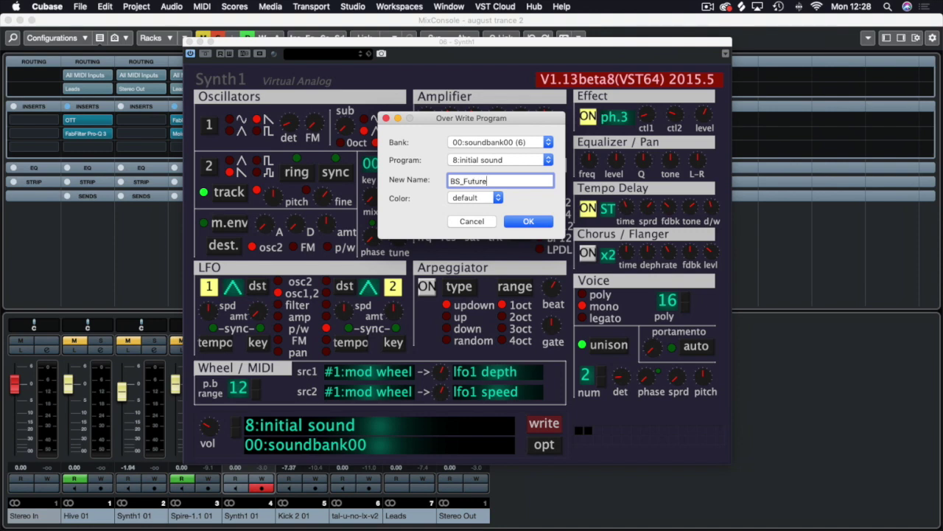
pyautogui.click(475, 198)
pyautogui.click(460, 208)
pyautogui.click(522, 221)
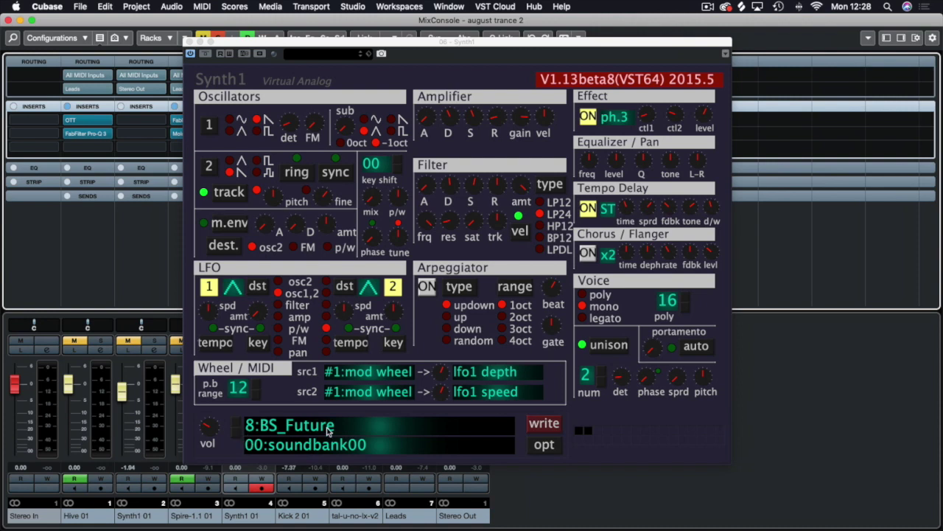
# Compare the saved BS_Titanium and BS_Future programs by switching between them, and return to BS_Titanium
pyautogui.click(235, 434)
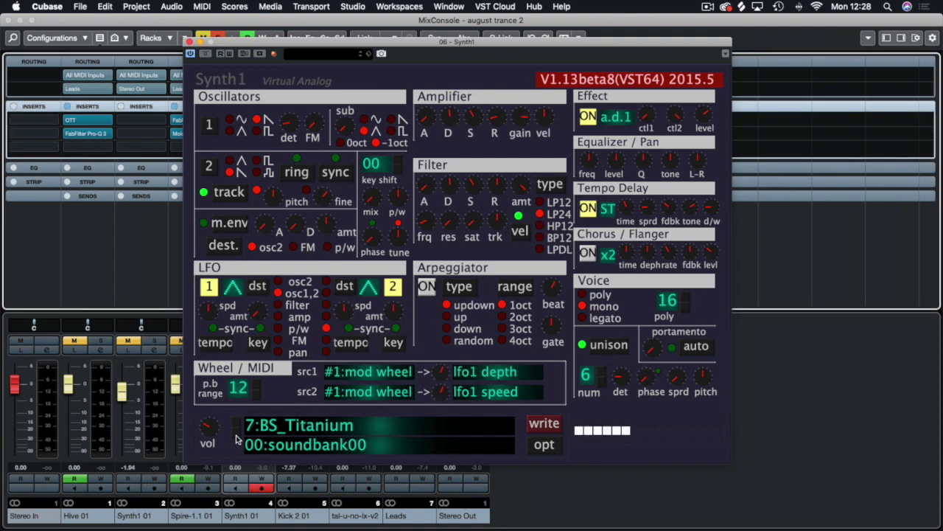
pyautogui.click(240, 422)
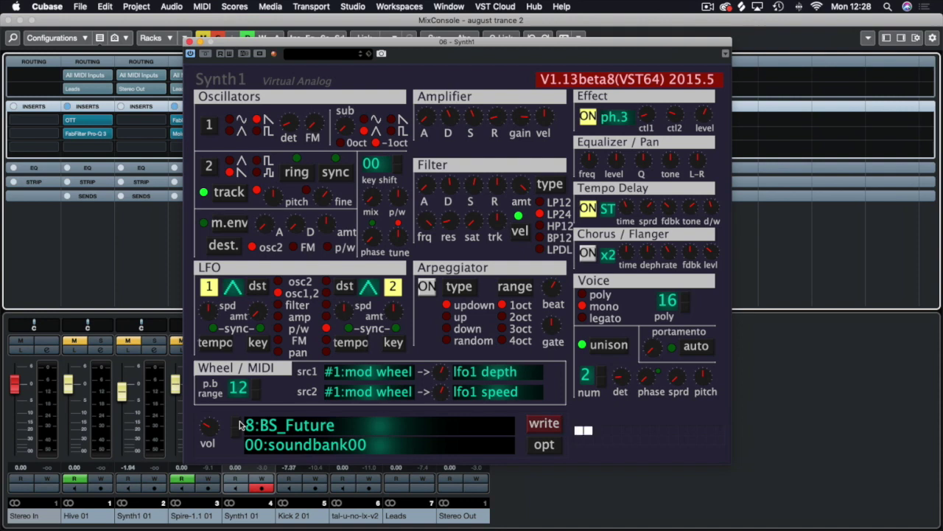
pyautogui.moveTo(471, 45); pyautogui.dragTo(457, 39)
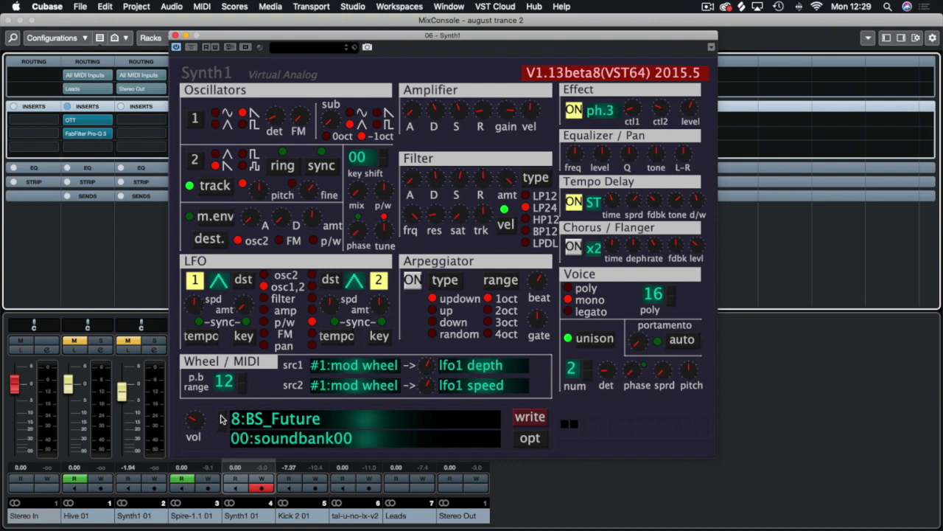
pyautogui.click(221, 419)
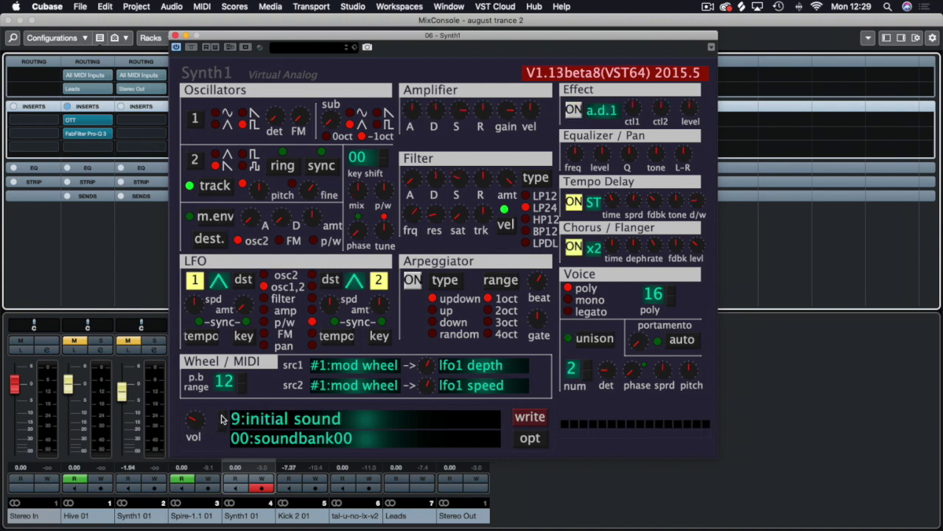
pyautogui.click(221, 432)
pyautogui.click(221, 433)
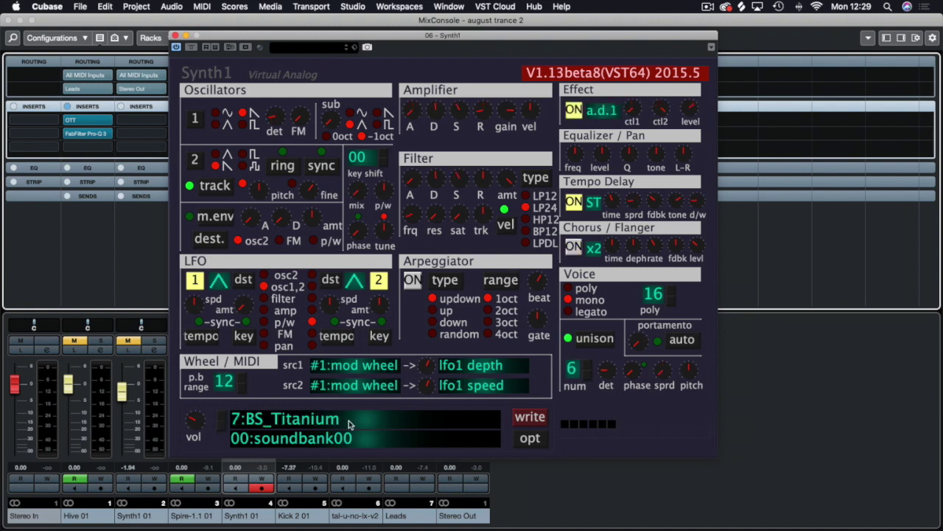